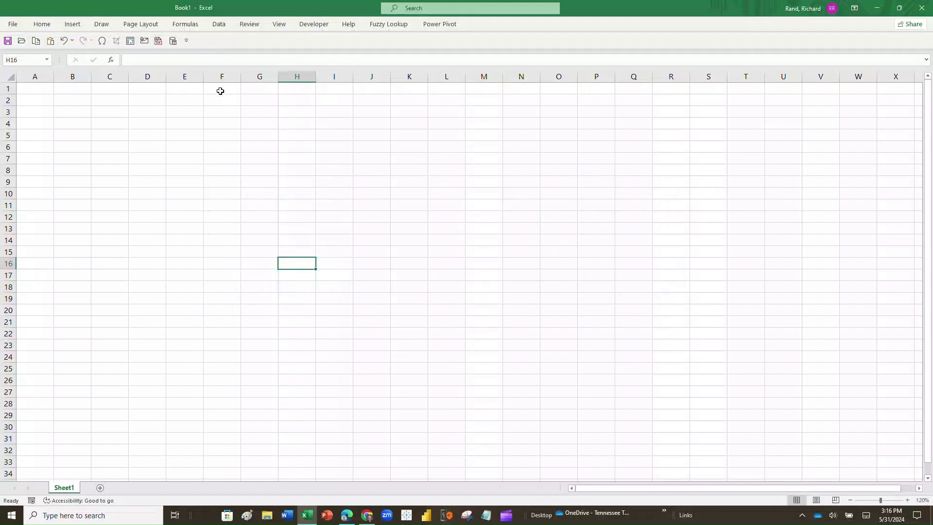
Import data from an Excel workbook, choosing dataclean.xlsx in the Documents folder.
key("super+plus")
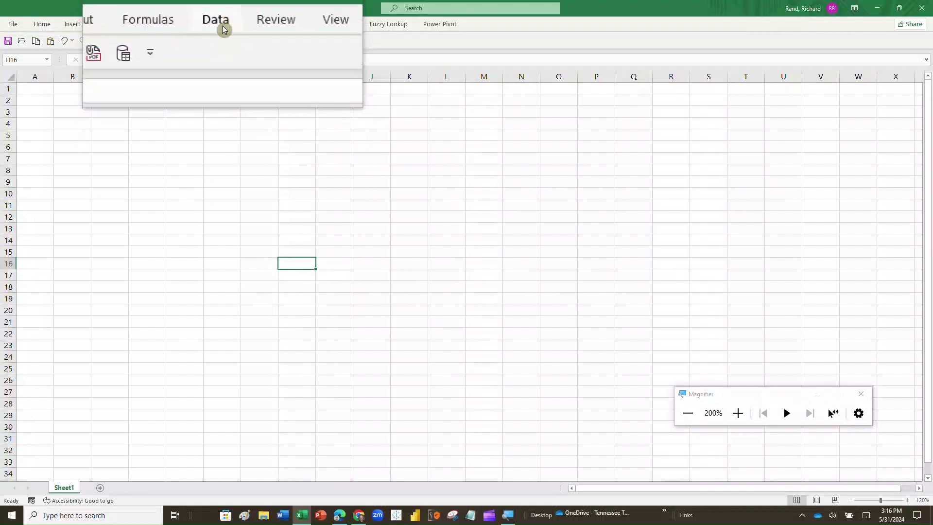
left_click(222, 27)
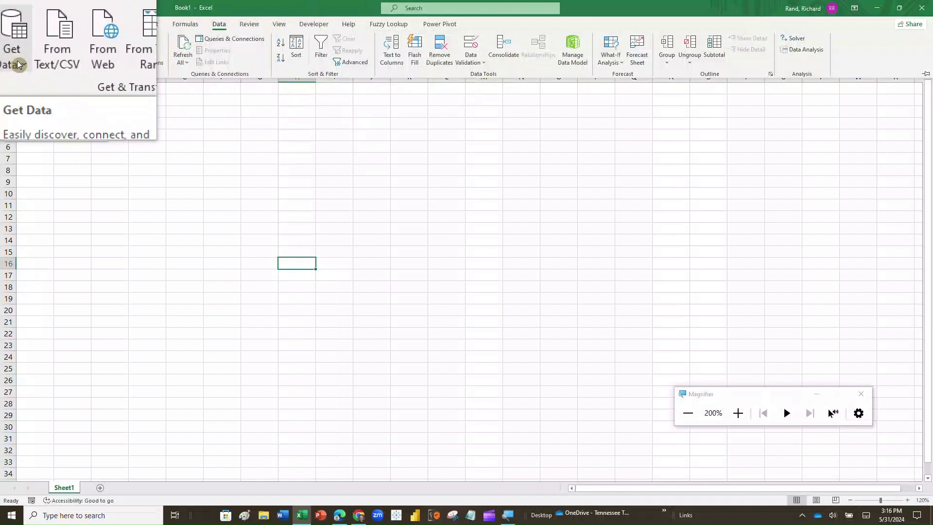
left_click(18, 64)
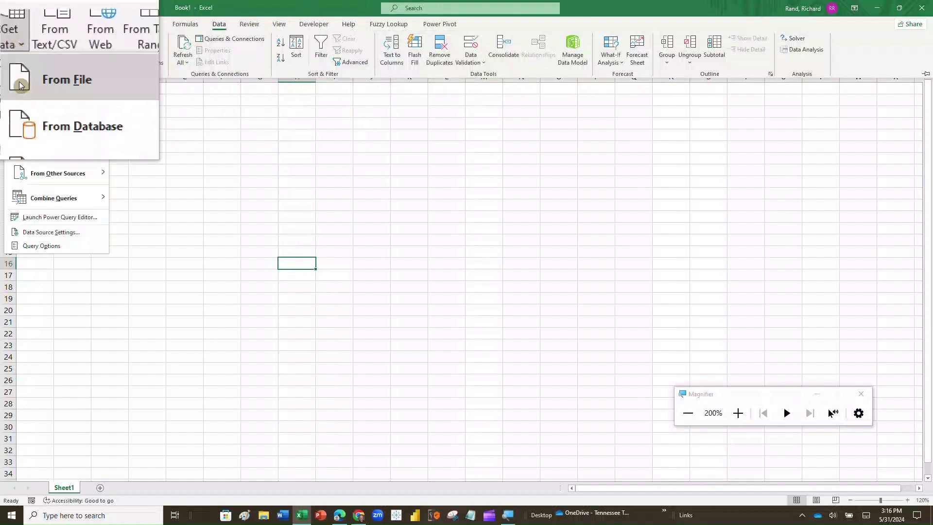
mouse_move(19, 102)
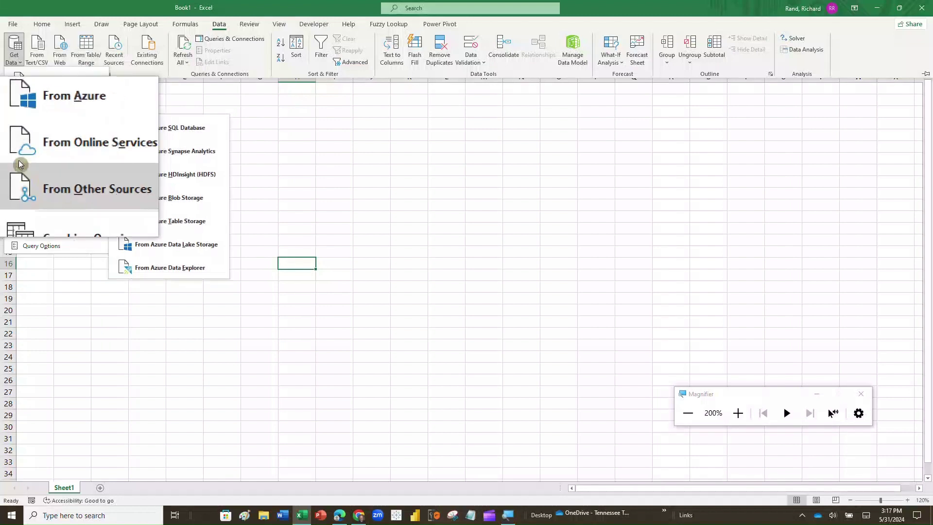
mouse_move(19, 165)
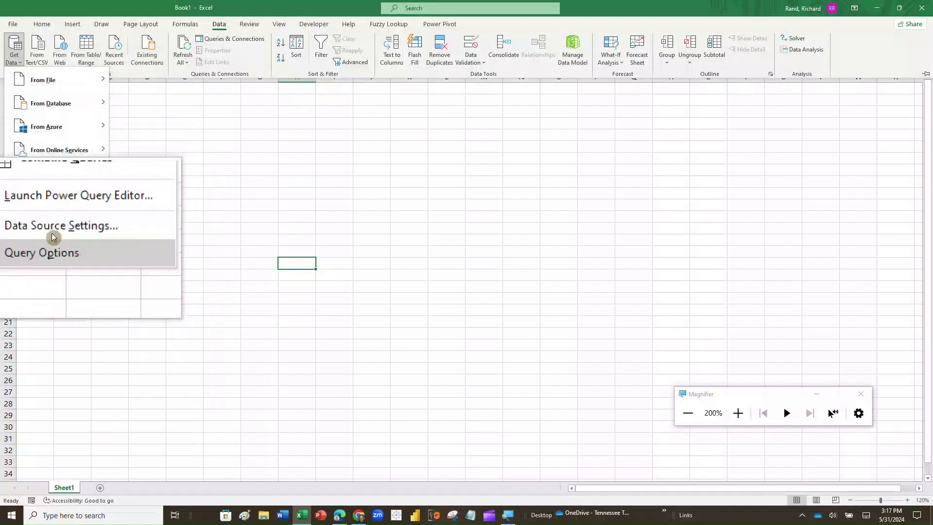
mouse_move(68, 88)
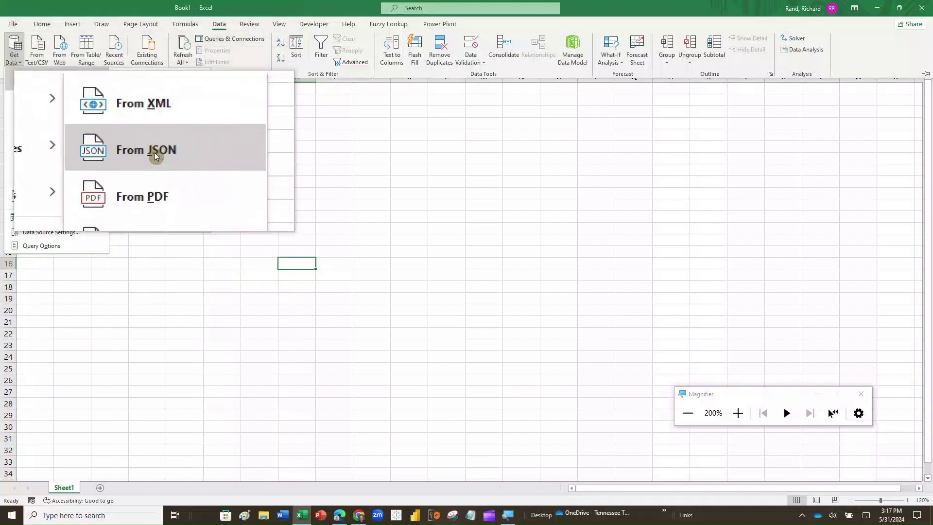
mouse_move(59, 173)
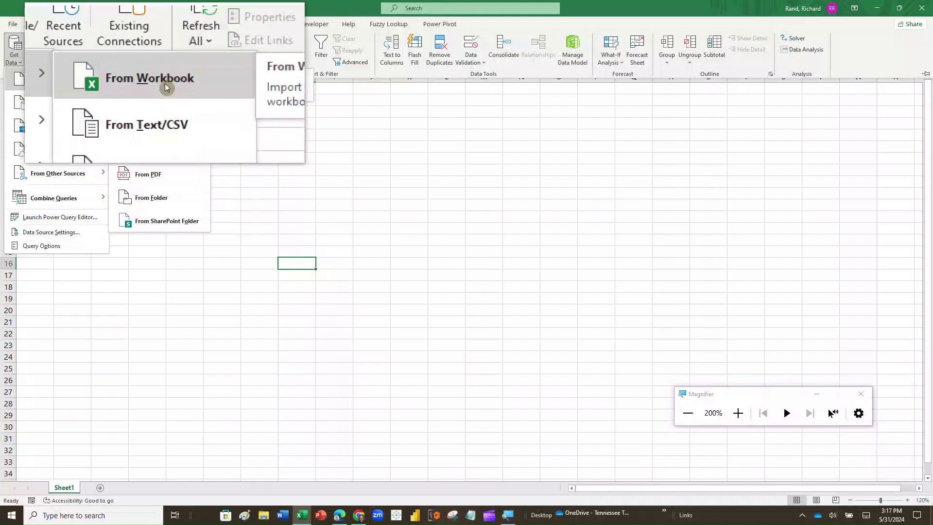
left_click(165, 88)
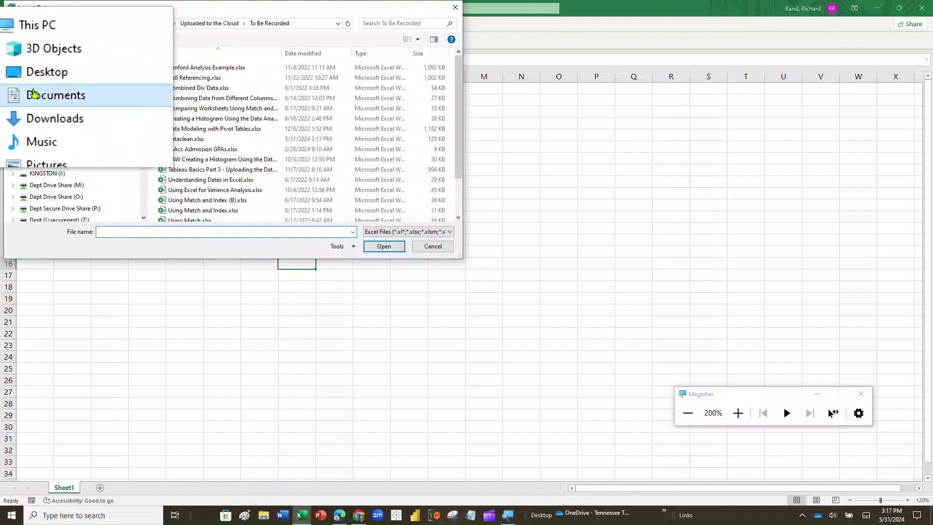
left_click(30, 95)
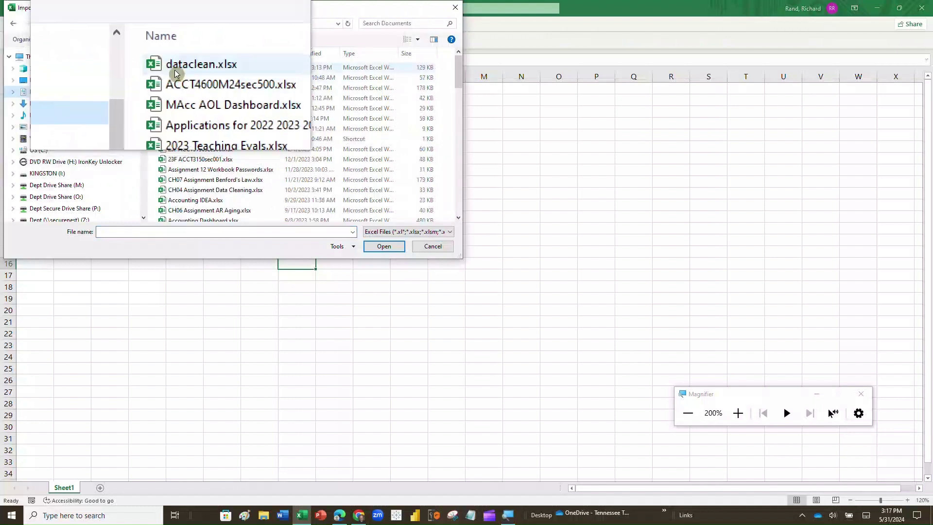
left_click(177, 68)
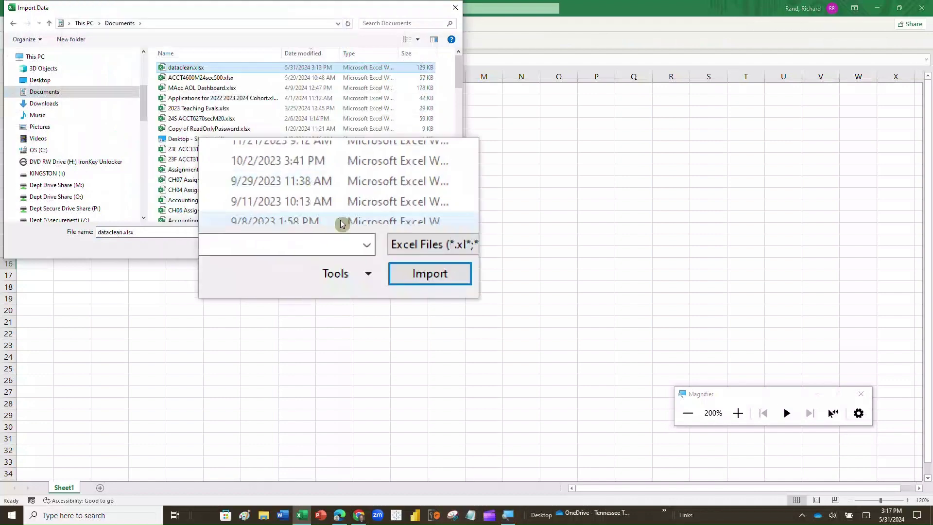
left_click(379, 254)
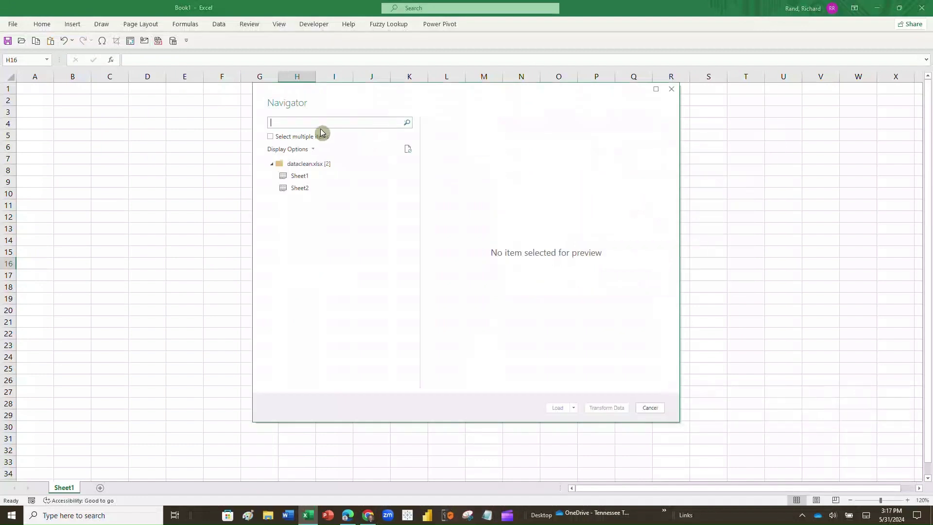
Preview Sheet1 of dataclean.xlsx, select Sheet2 instead and load it into the Power Query Editor for transformation.
left_click(314, 178)
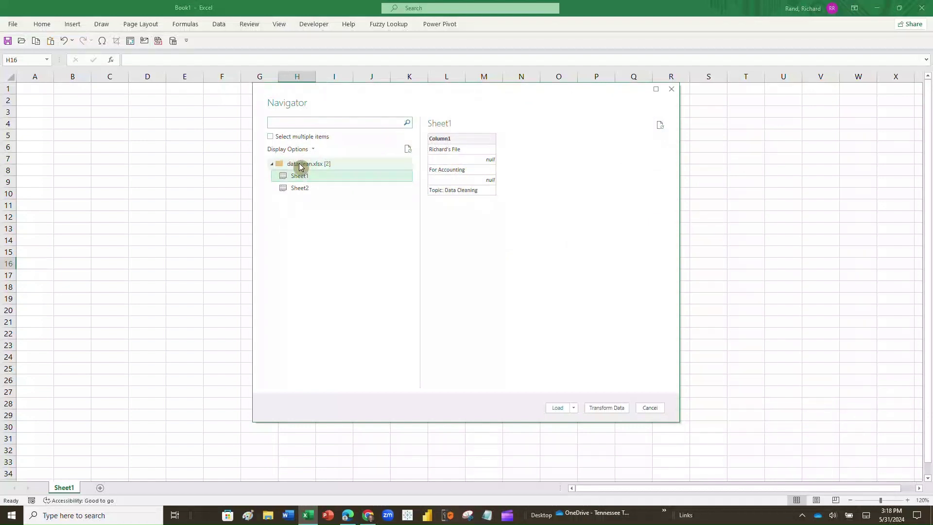
left_click(302, 189)
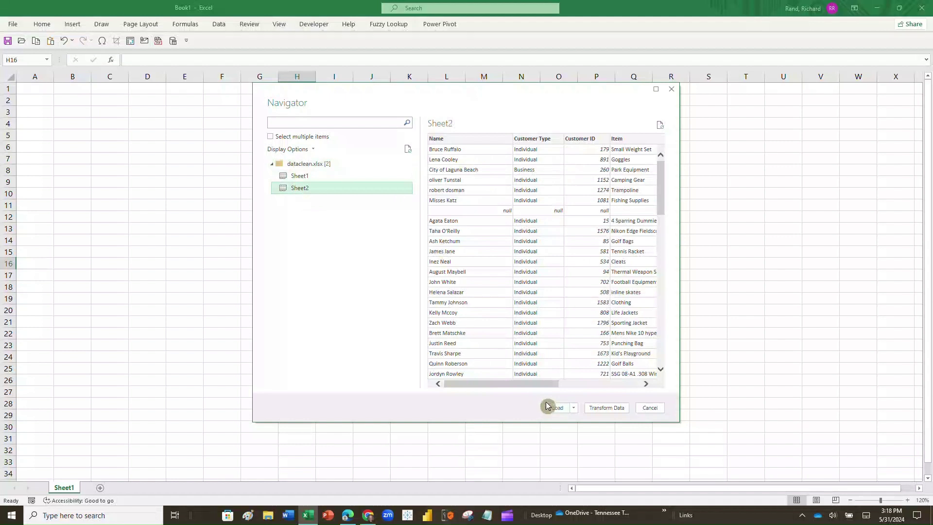
left_click(597, 412)
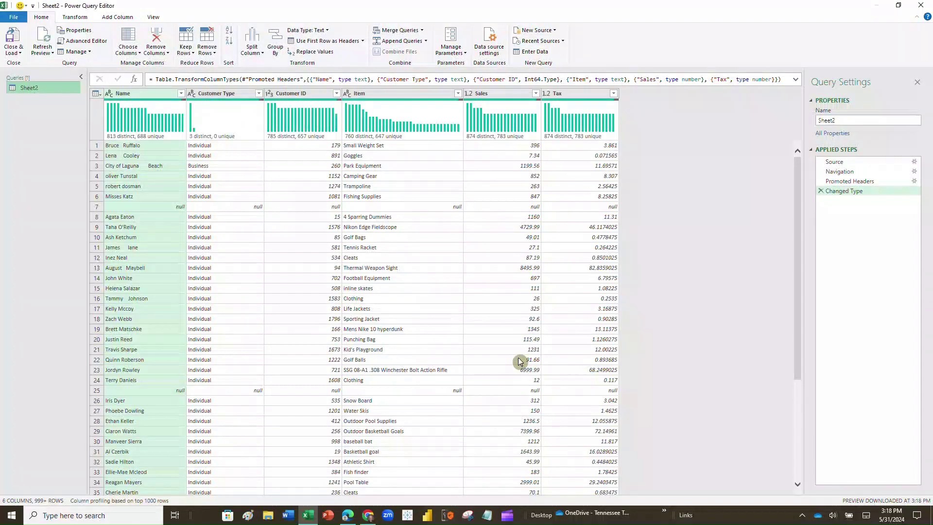
Hide the column distribution charts in the data preview.
key("super+plus")
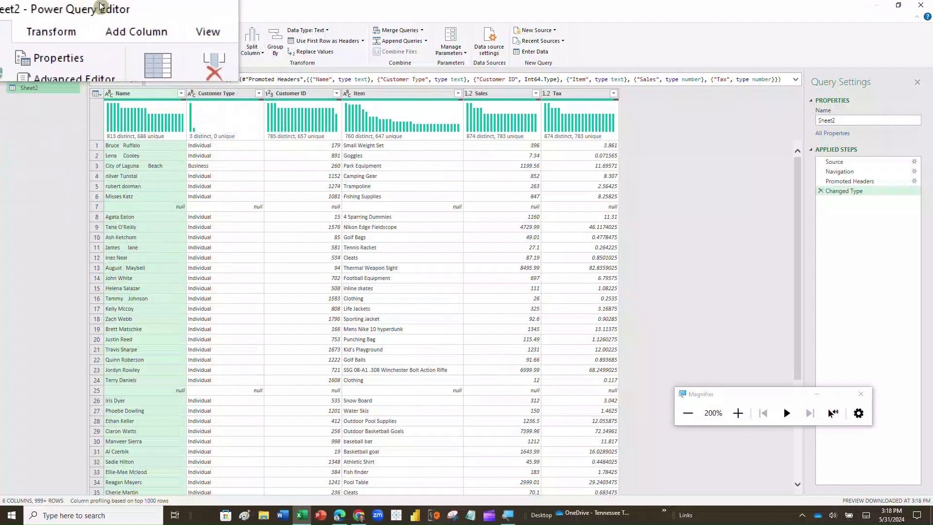
key("super+Escape")
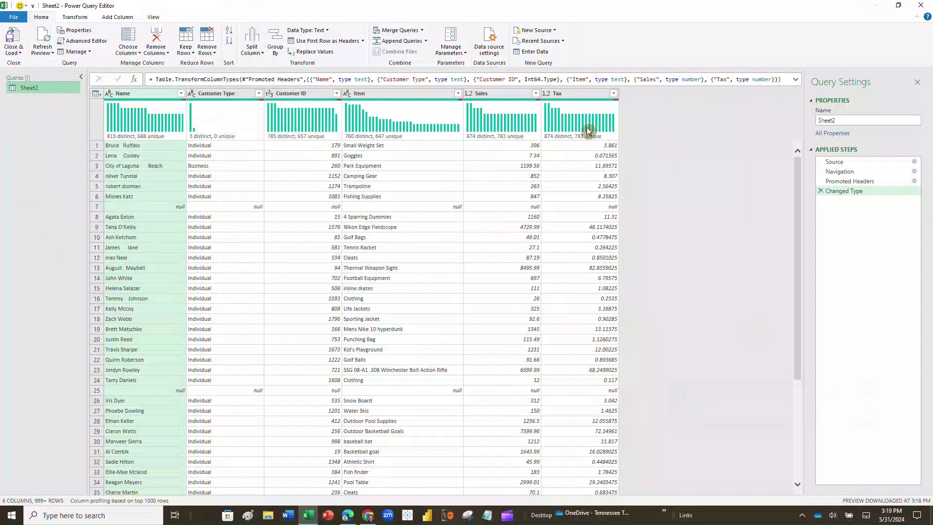
mouse_move(590, 131)
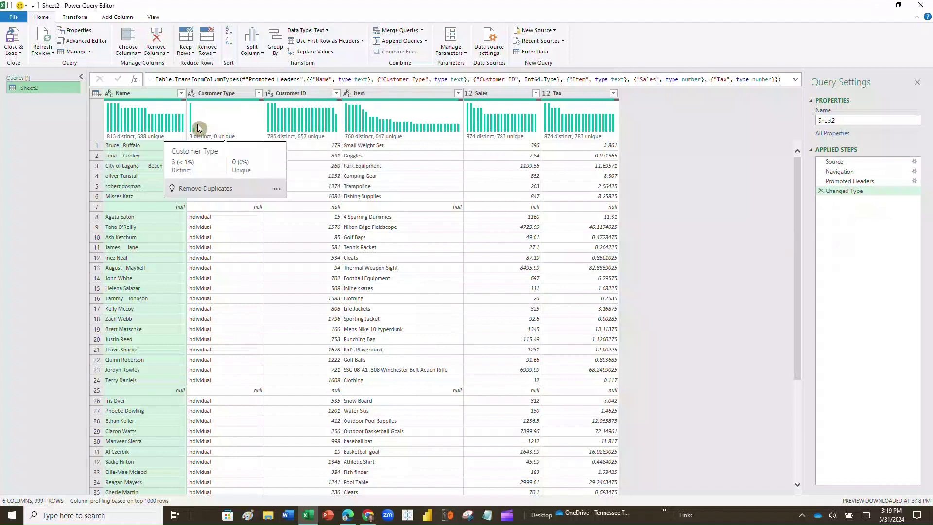
left_click(152, 17)
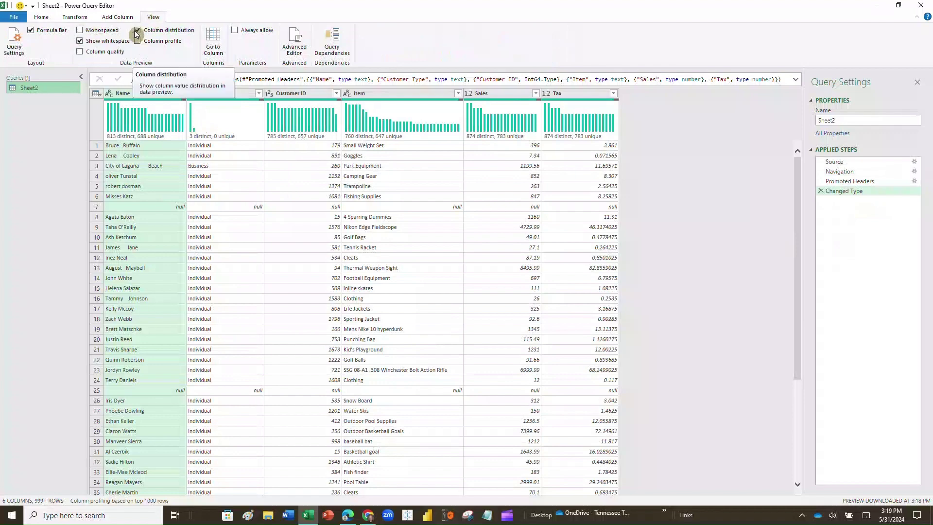
left_click(137, 32)
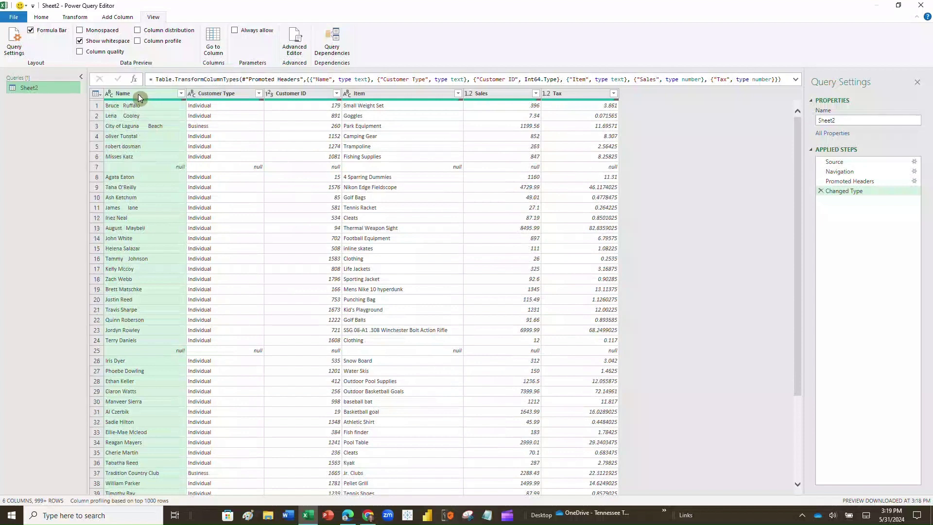
Rename the Name column as "Customer Name".
left_click(75, 17)
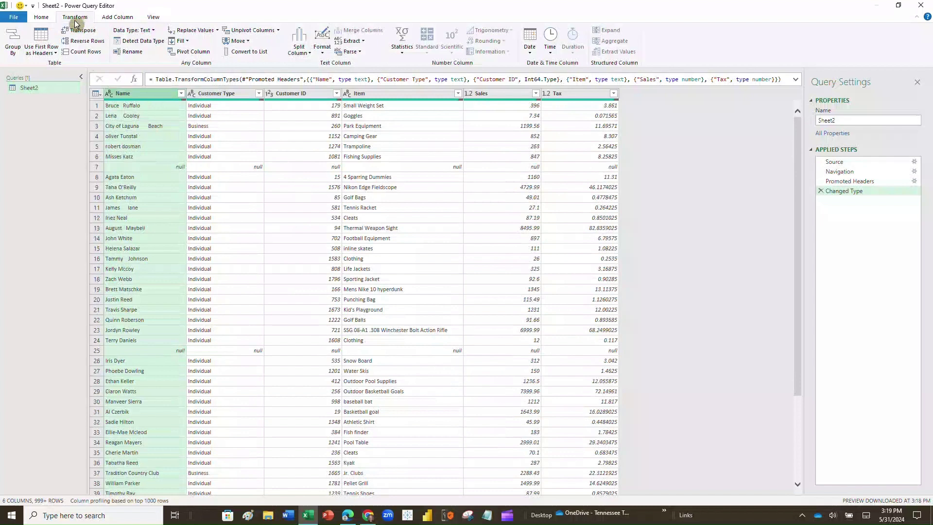
left_click(45, 18)
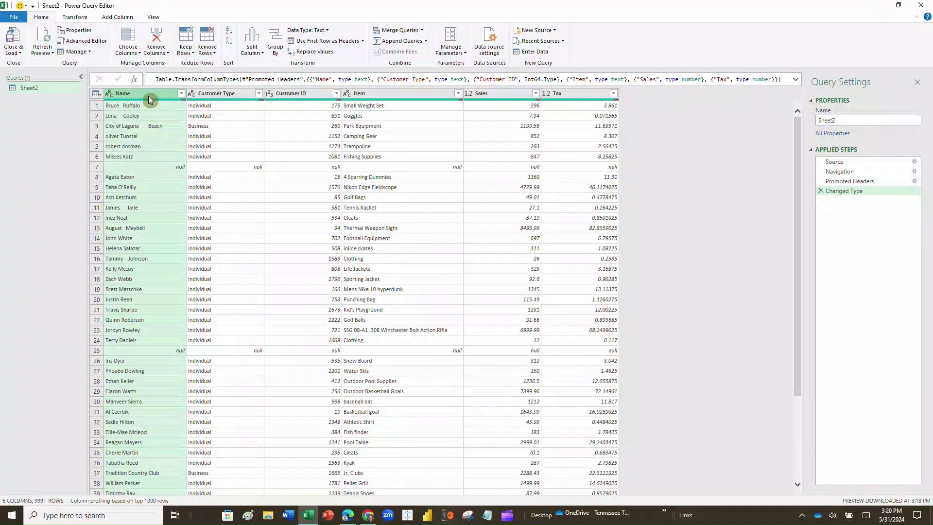
left_click(79, 19)
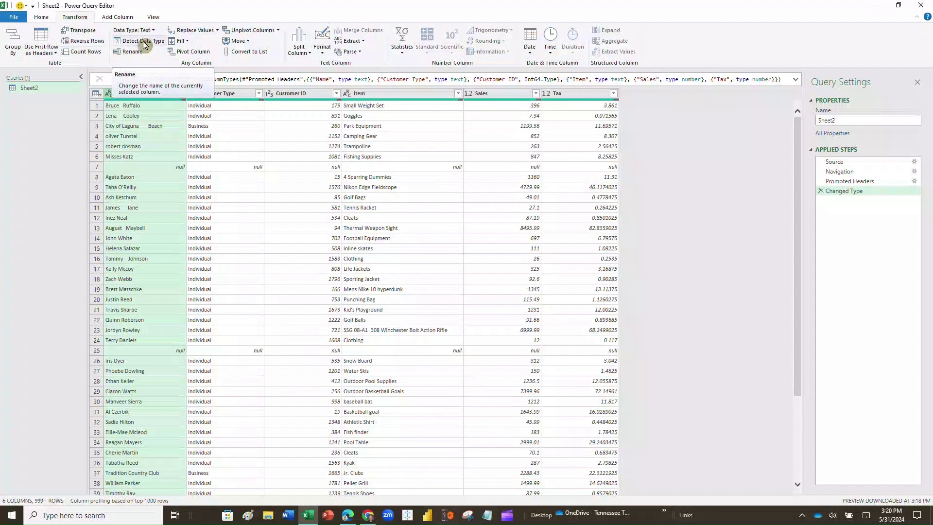
left_click(134, 52)
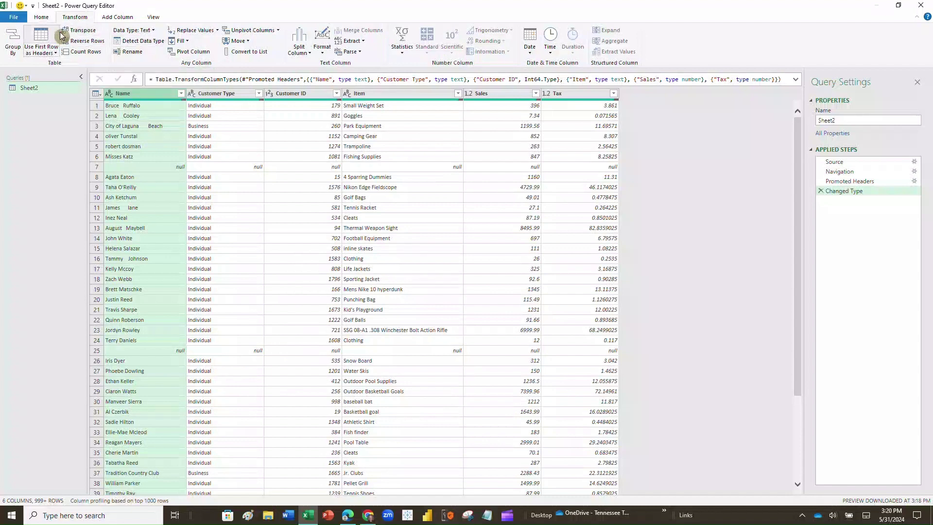
left_click(168, 116)
double_click(152, 94)
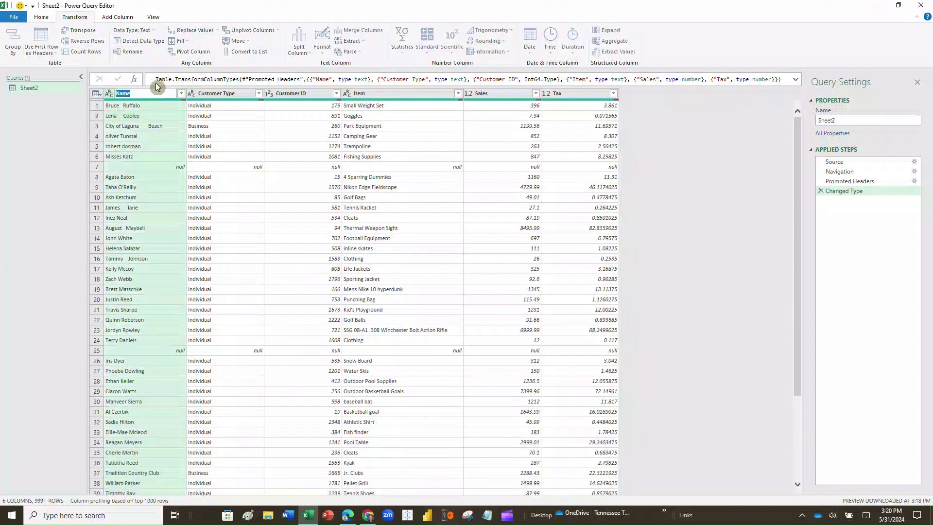
type("Customer Name")
key("Return")
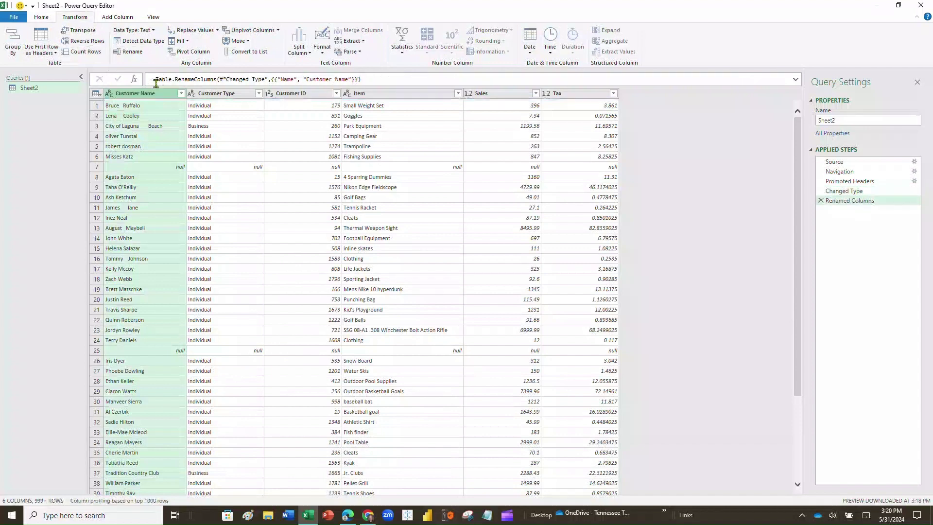
left_click(140, 52)
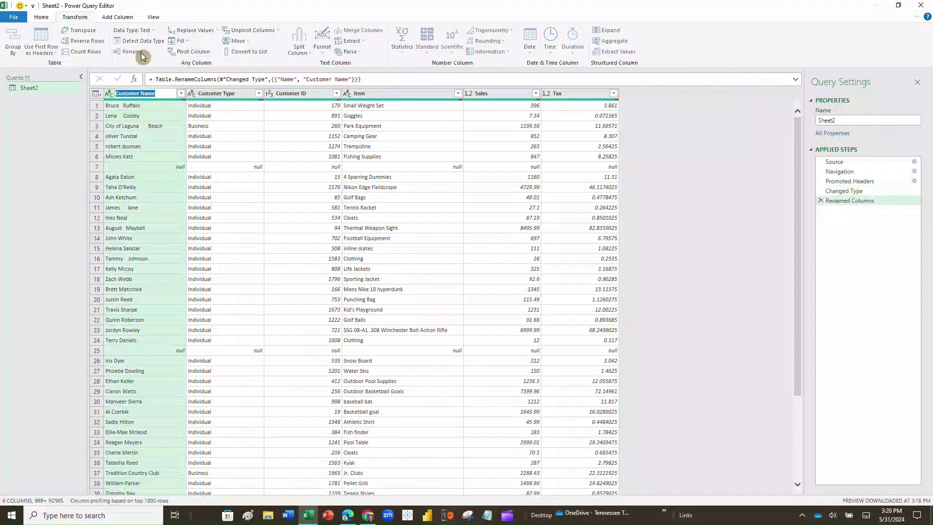
left_click(147, 106)
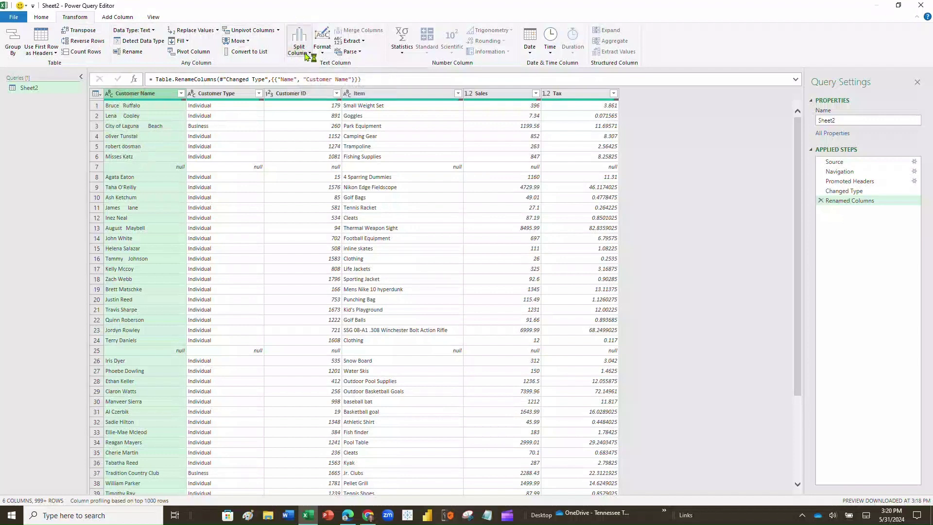
Split the Customer Name column by the space delimiter at each occurrence and look through the resulting rows.
key("super+plus")
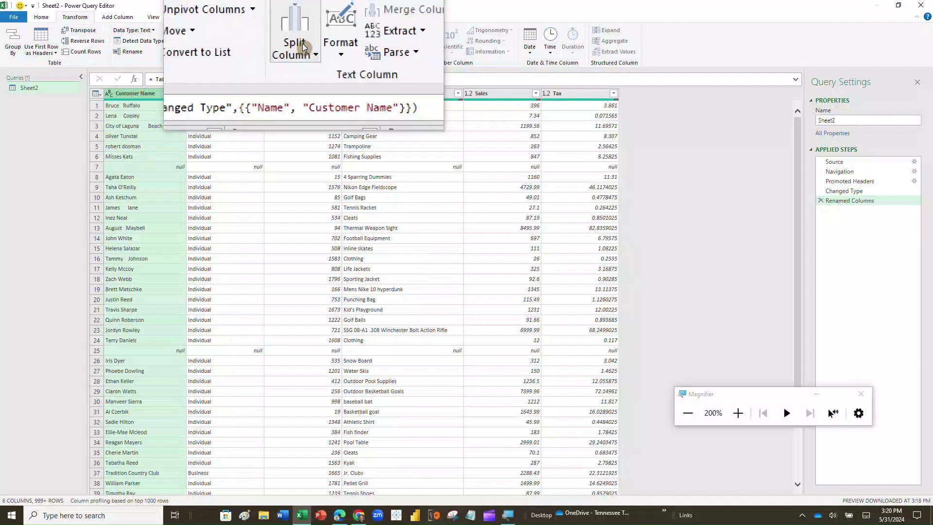
left_click(309, 54)
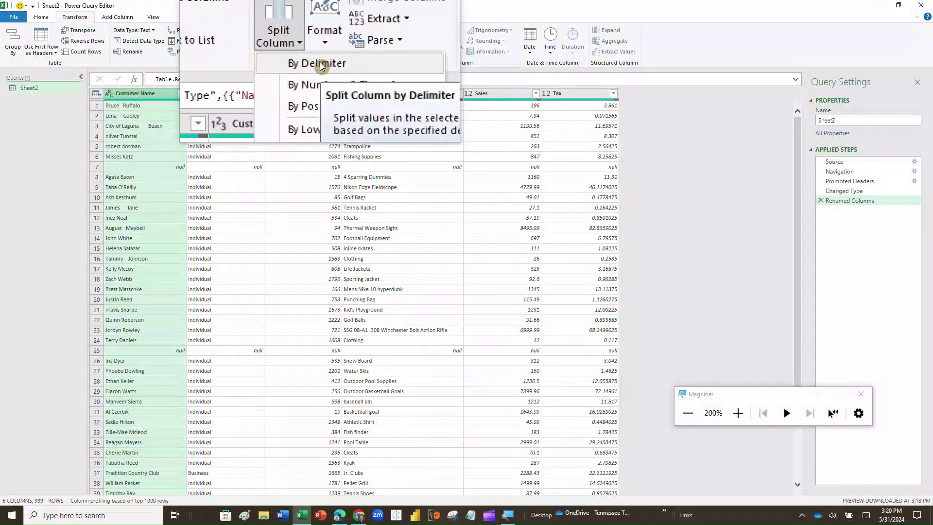
left_click(321, 66)
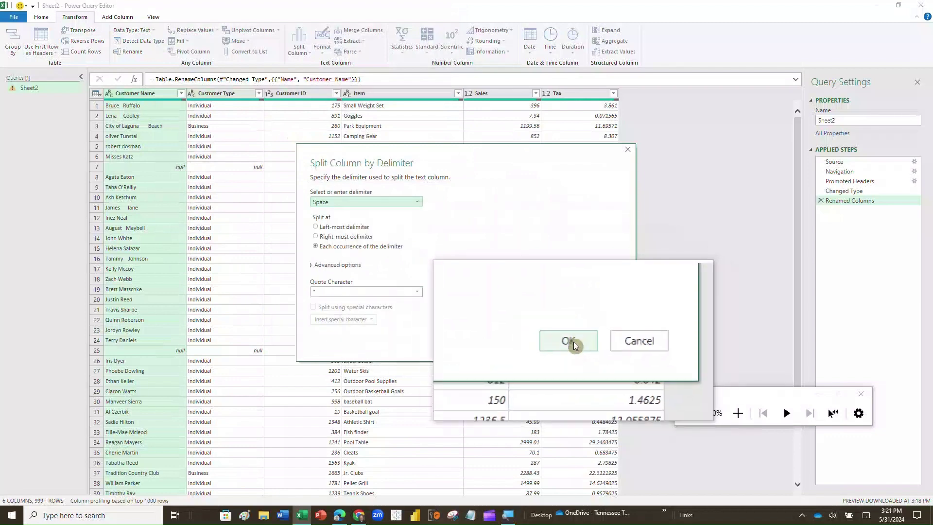
left_click(573, 341)
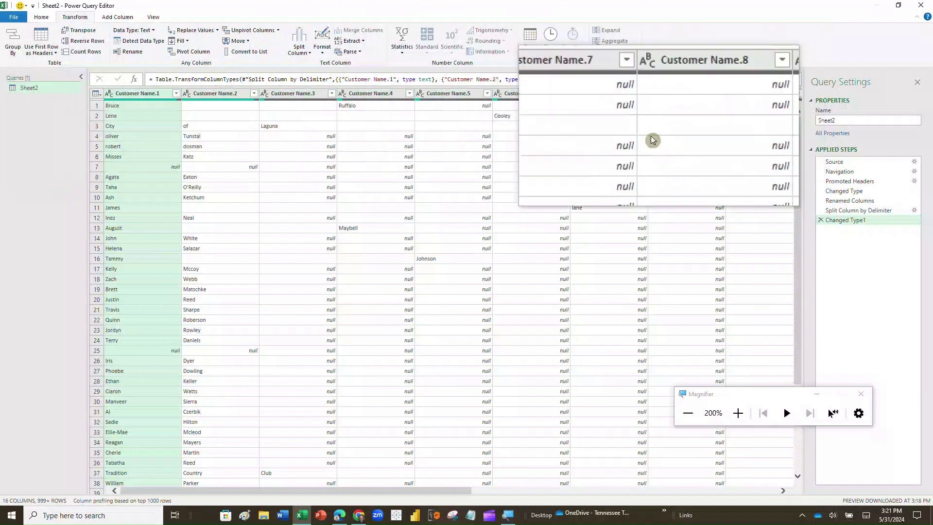
scroll(415, 250, "down", 15)
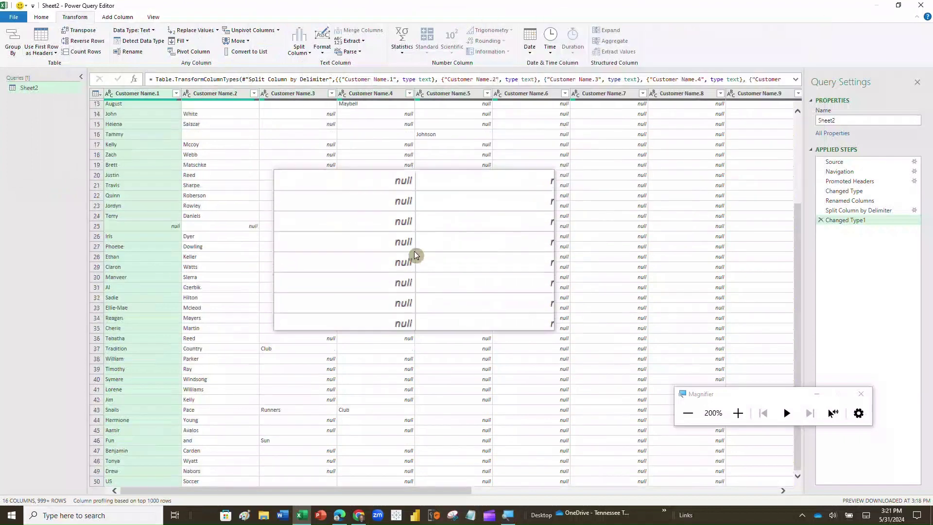
scroll(416, 261, "down", 20)
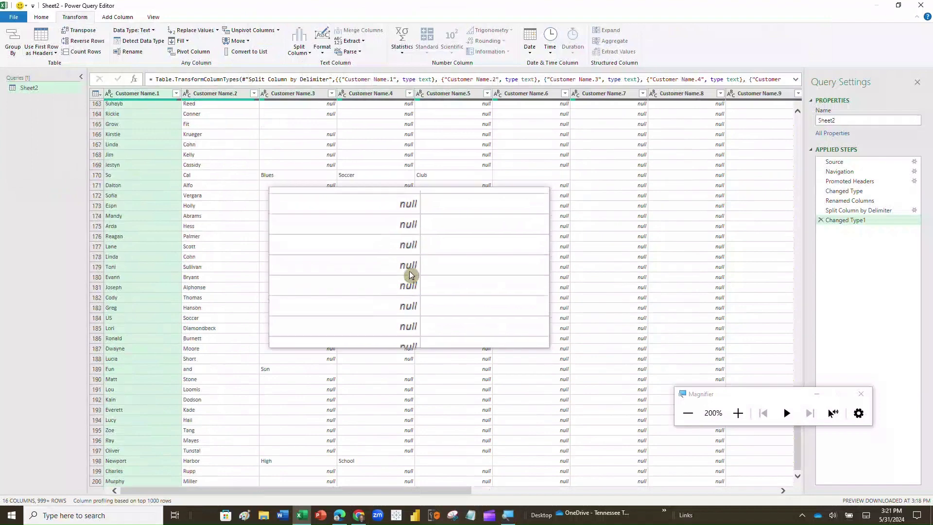
scroll(411, 280, "down", 20)
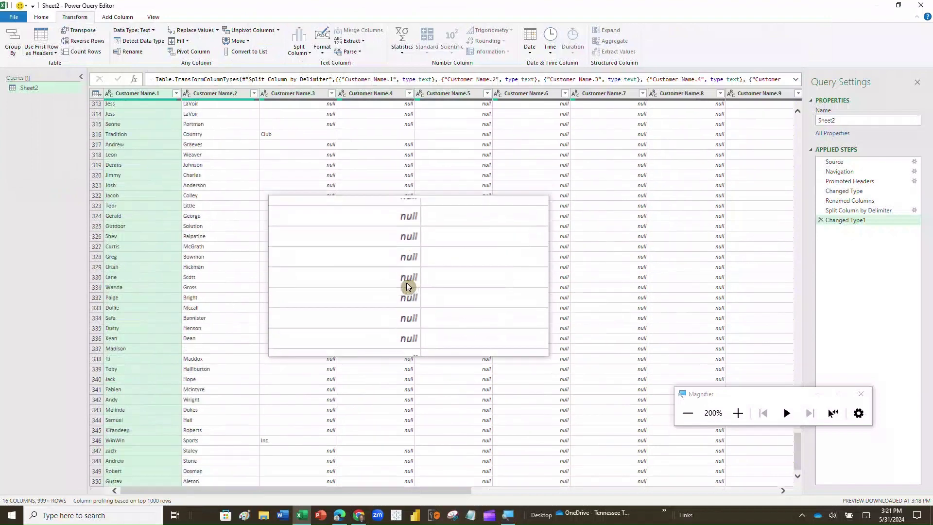
scroll(599, 261, "down", 20)
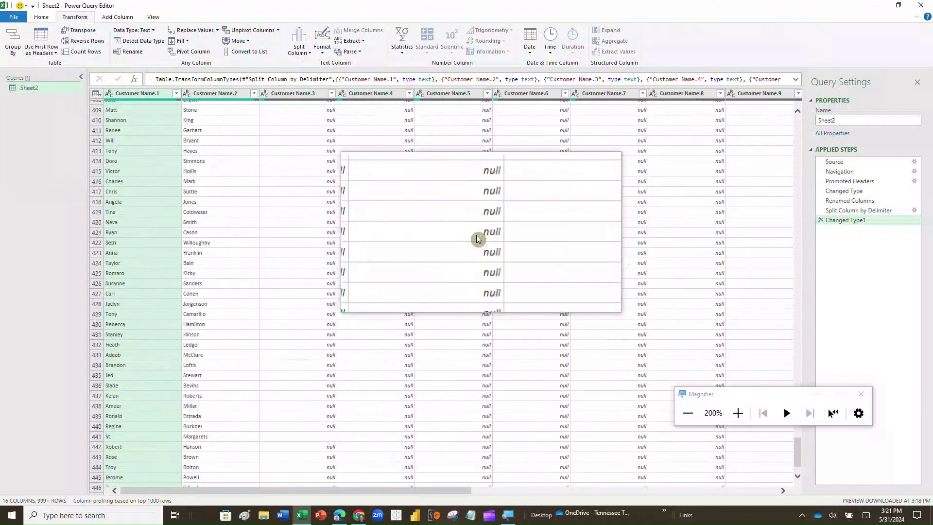
Examine the split customer name columns down through the rows to see how names of different lengths were divided.
scroll(242, 291, "down", 20)
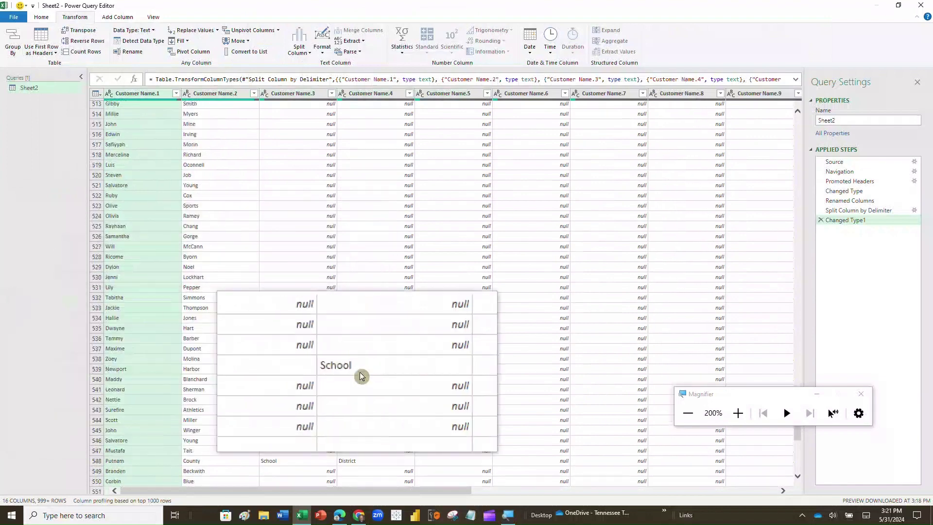
scroll(437, 368, "down", 20)
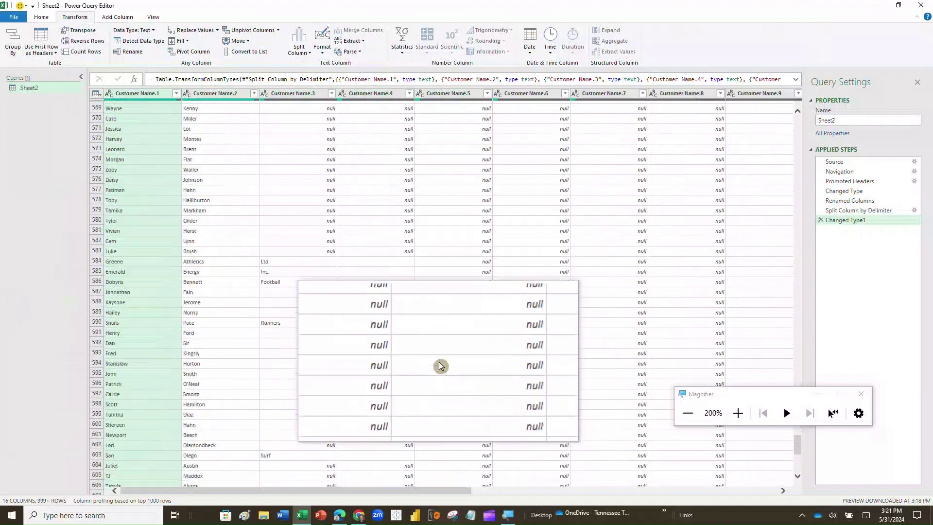
scroll(440, 367, "down", 17)
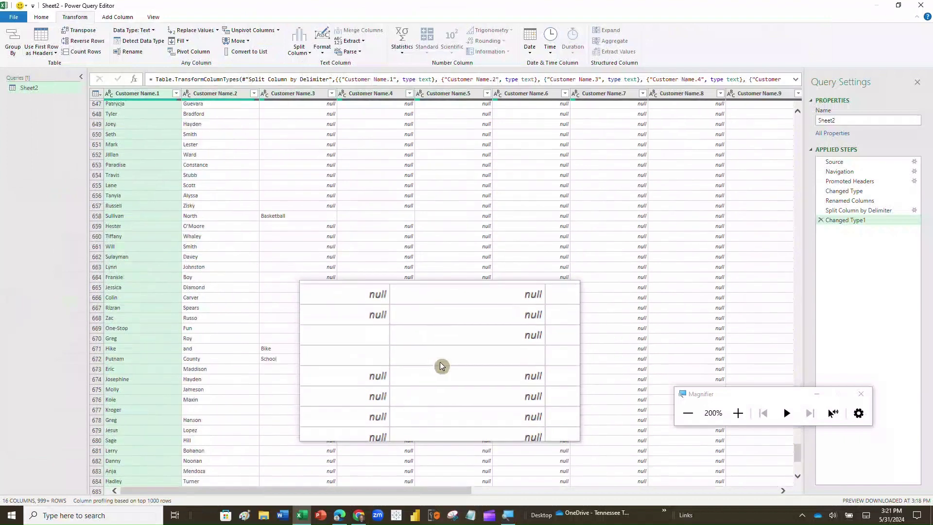
scroll(442, 366, "down", 20)
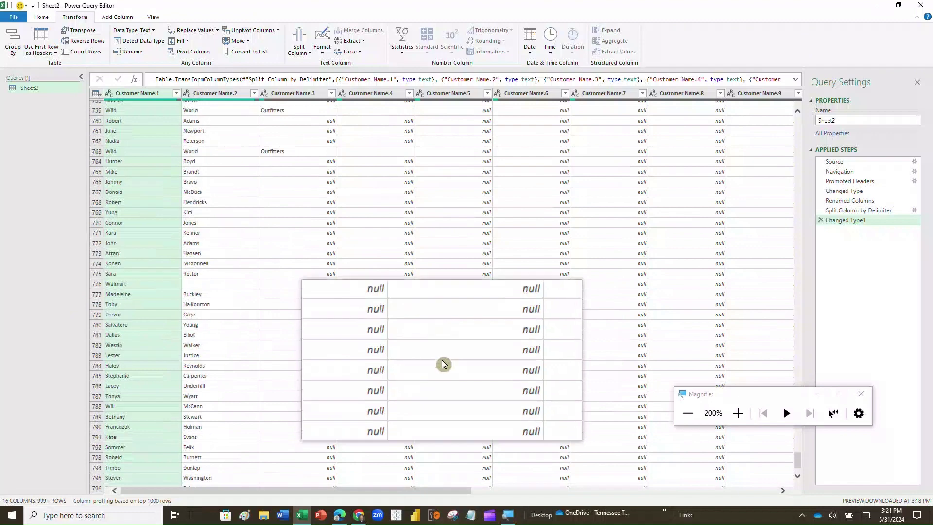
scroll(444, 364, "down", 20)
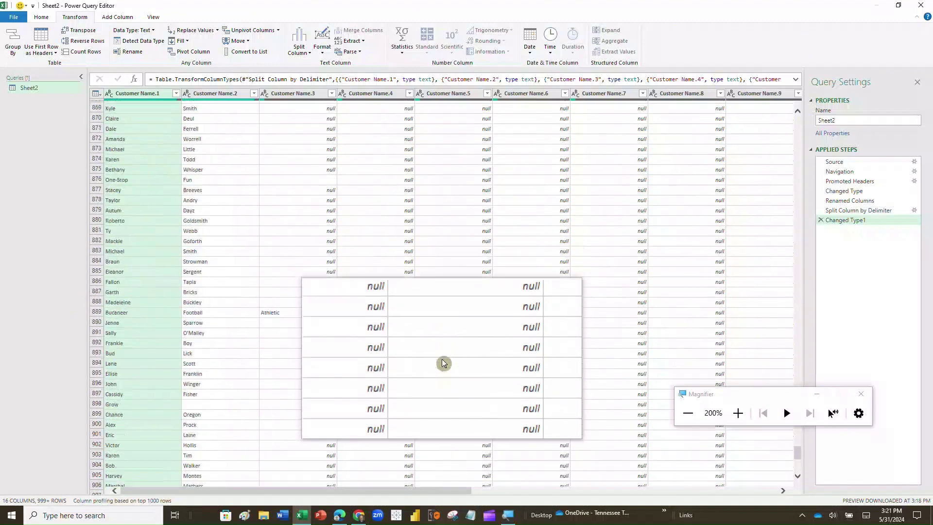
scroll(444, 364, "down", 2)
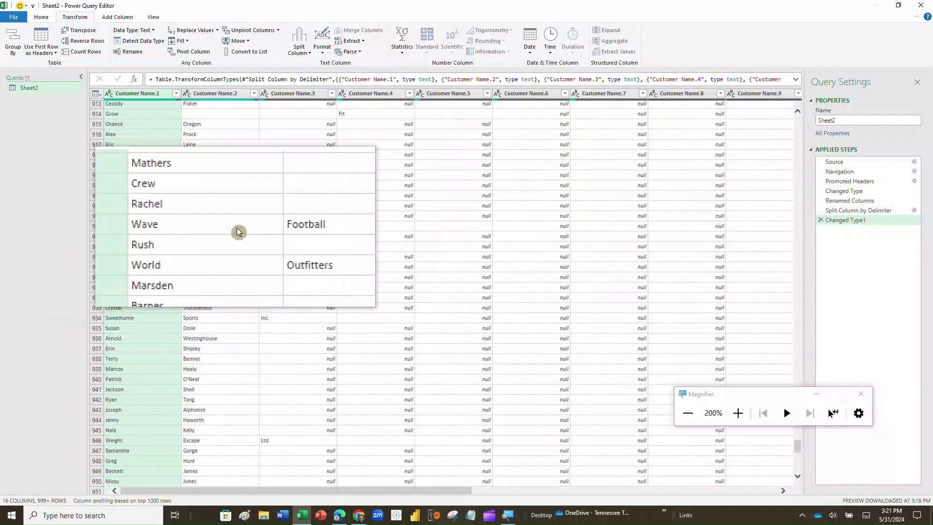
scroll(356, 255, "down", 17)
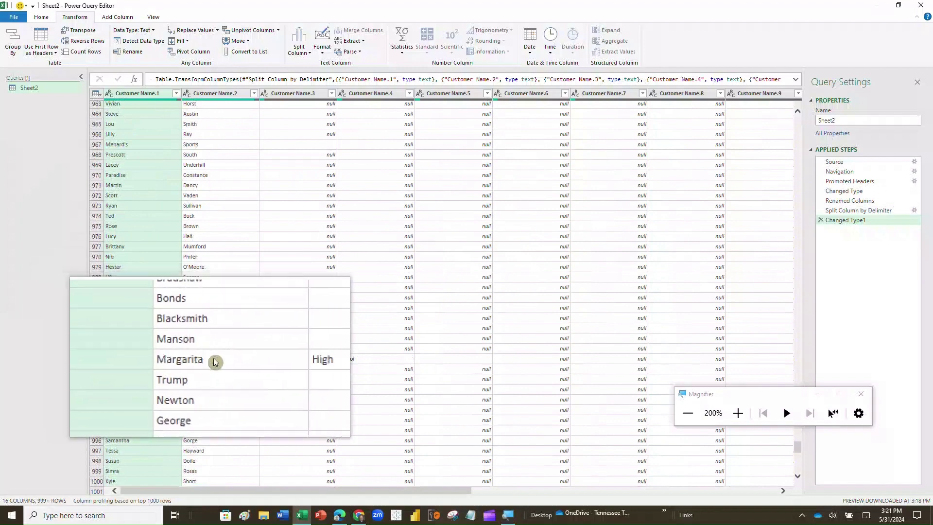
scroll(363, 358, "down", 18)
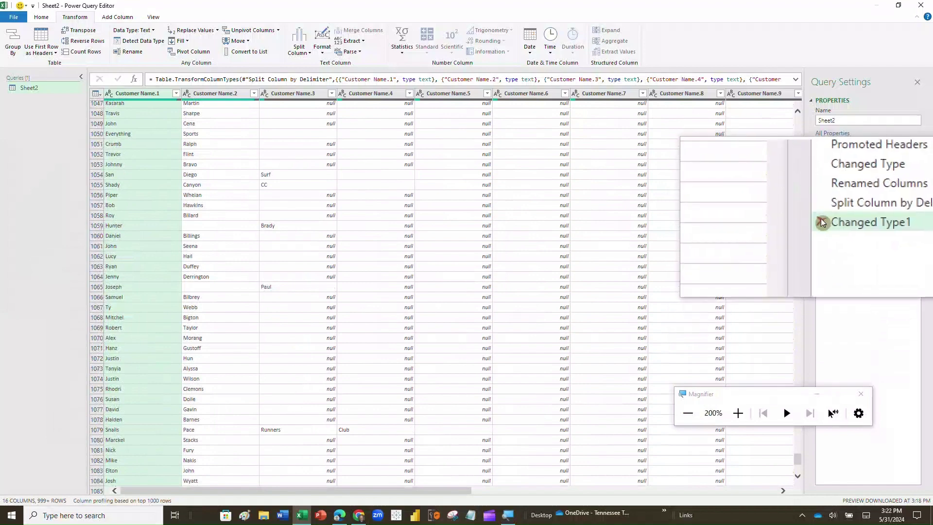
Remove the every-occurrence split with its type change, and split Customer Name by space at the left-most delimiter only.
left_click(821, 222)
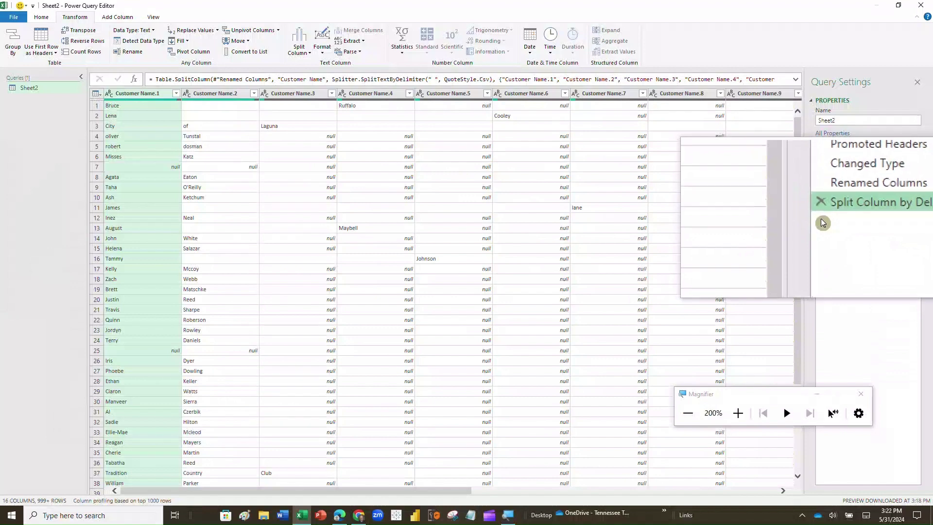
left_click(821, 212)
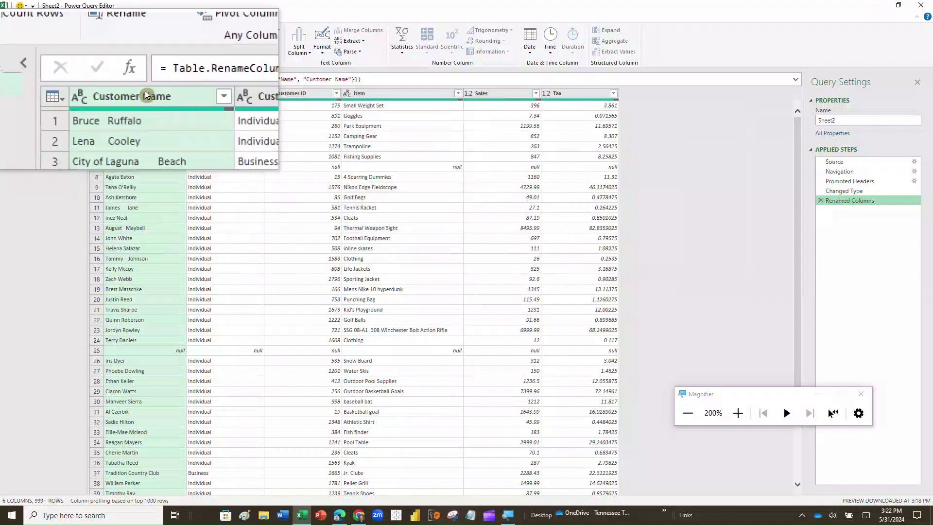
left_click(299, 51)
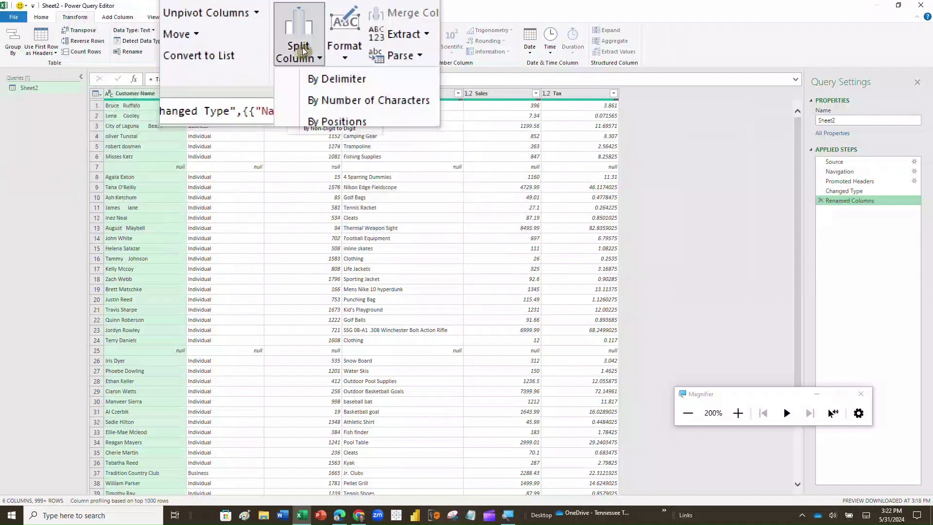
left_click(316, 65)
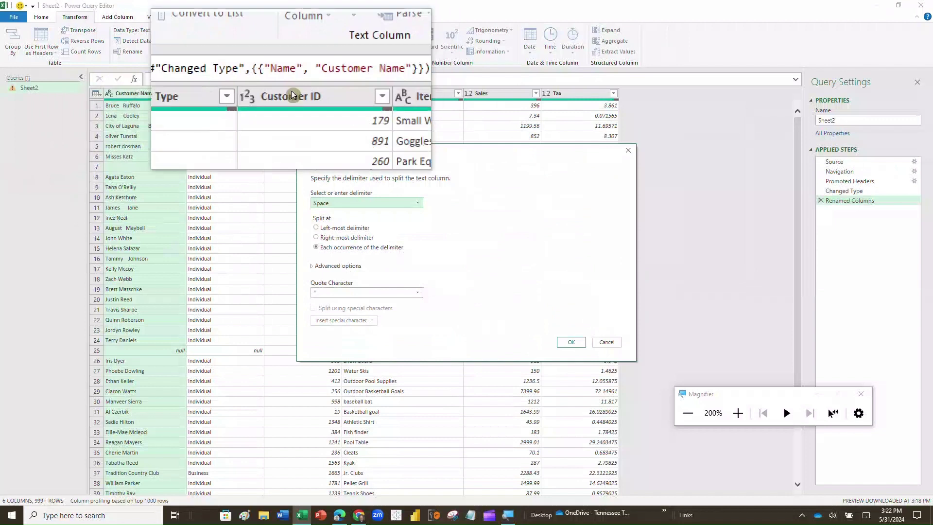
left_click(317, 229)
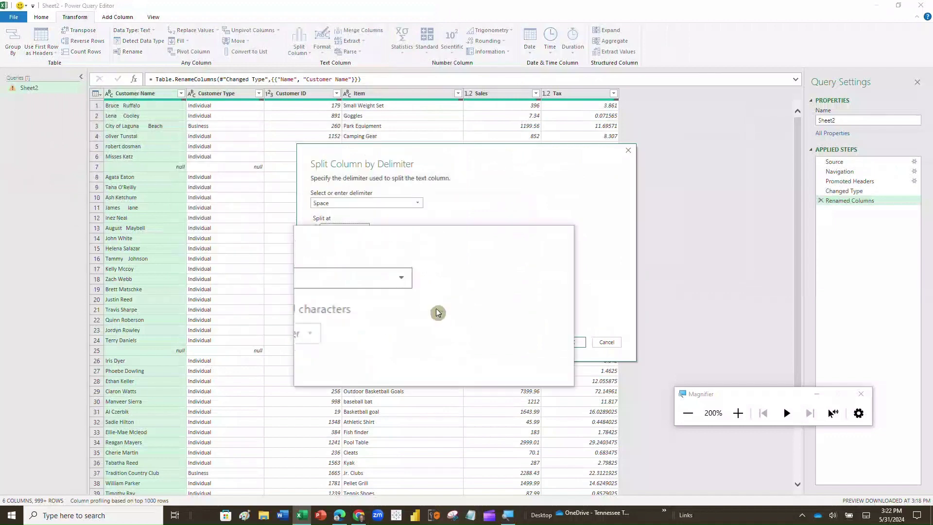
left_click(564, 348)
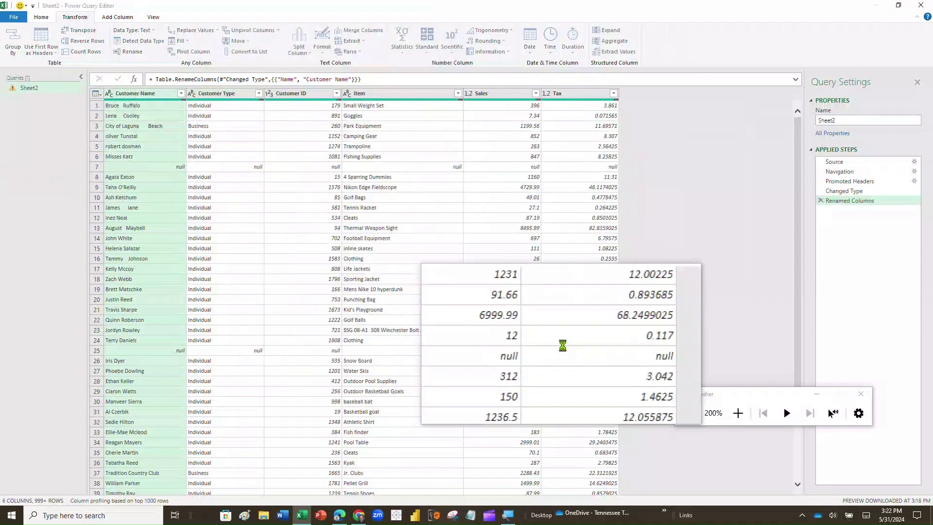
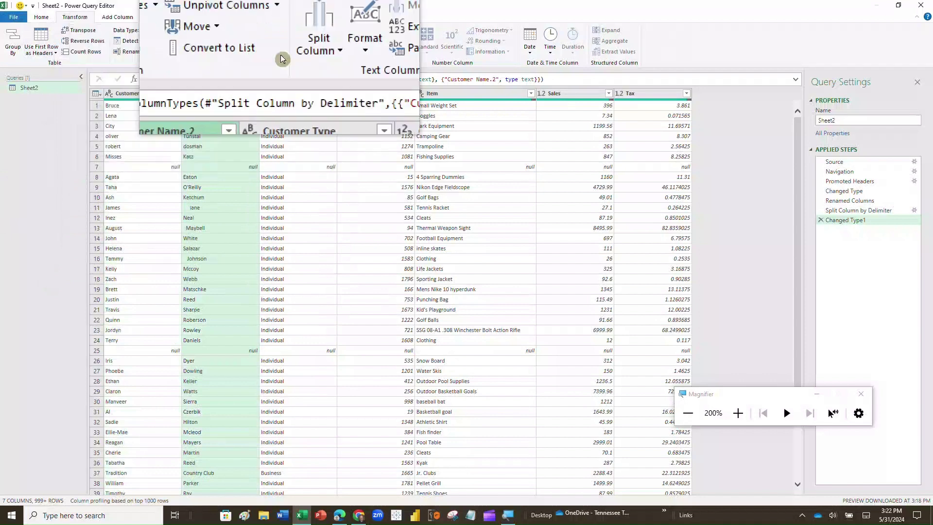
Trim leading and trailing whitespace from the Customer Name.2 column, applying the trim a second time for the "of Laguna Beach" entry.
left_click(323, 53)
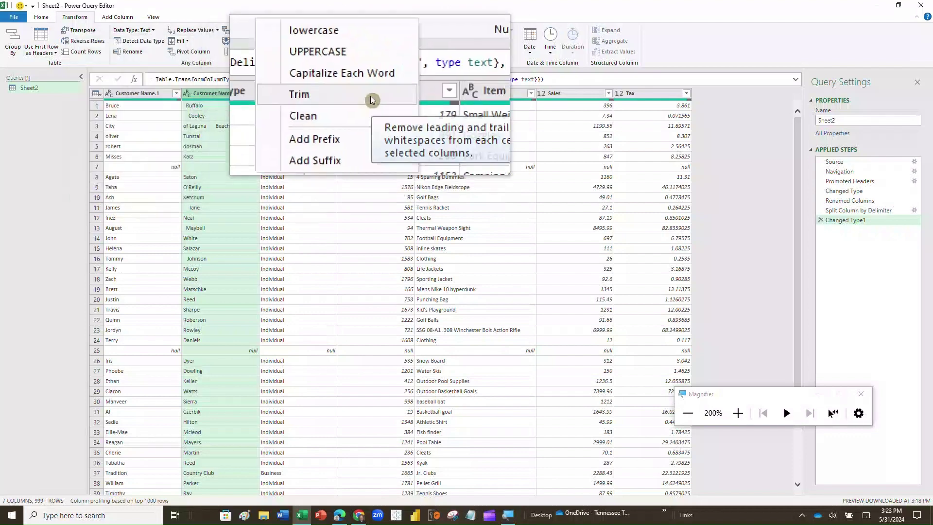
left_click(370, 95)
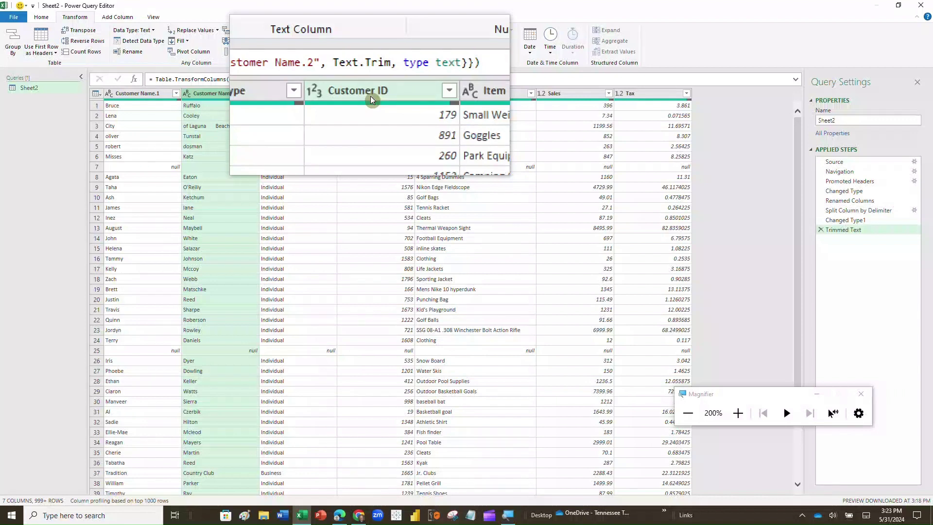
left_click(208, 127)
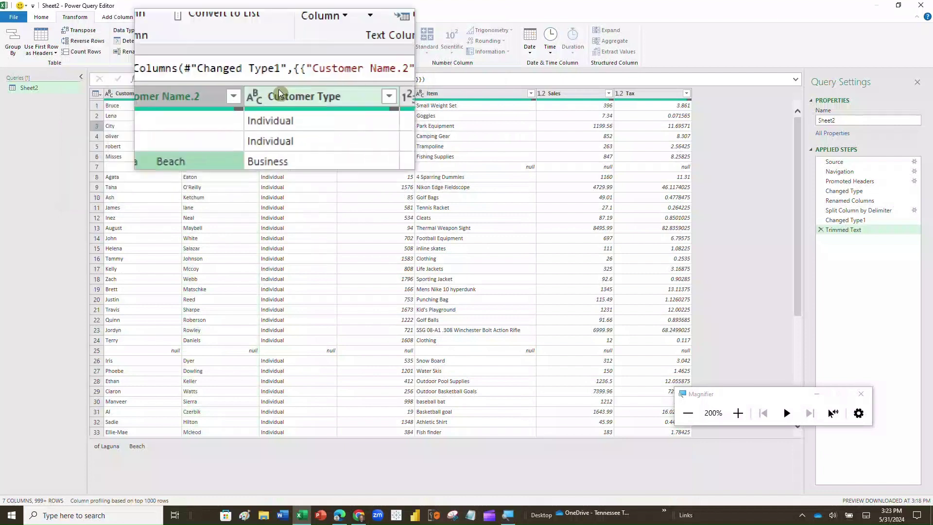
left_click(323, 53)
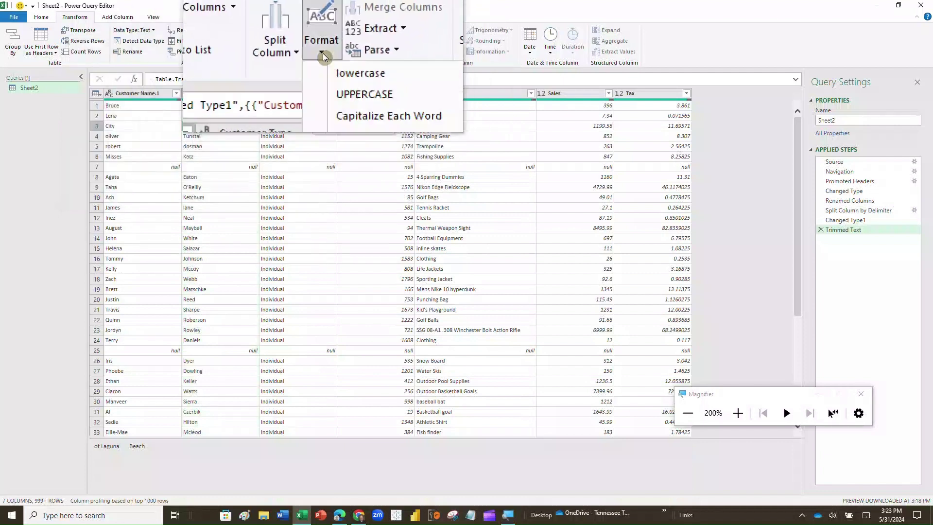
left_click(347, 101)
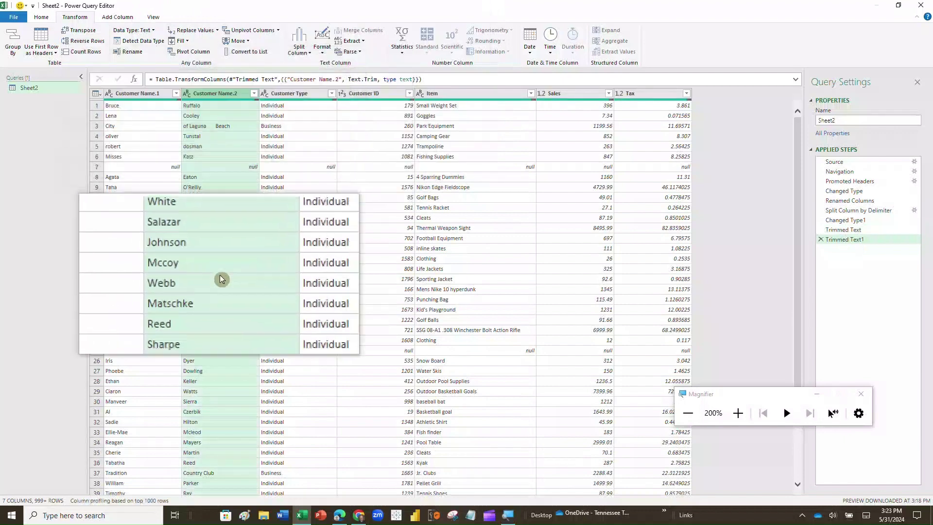
Check the trimmed Customer Name.2 rows and trim the whitespace from the Customer Name.1 column as well.
scroll(220, 275, "down", 8)
scroll(220, 275, "up", 6)
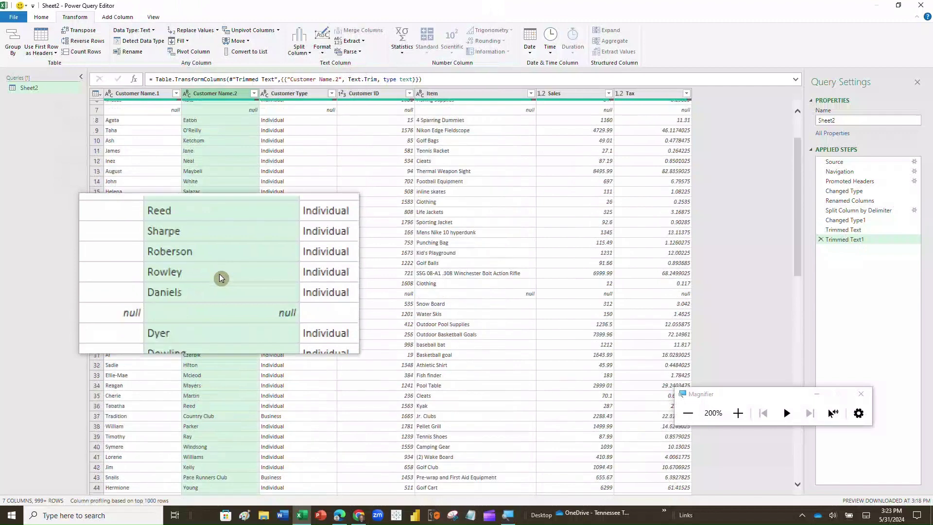
scroll(220, 273, "down", 9)
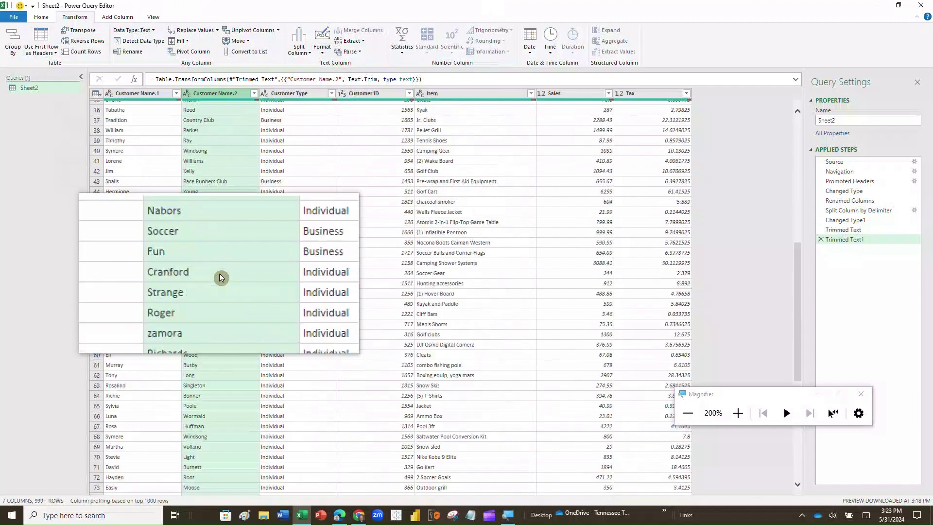
scroll(220, 273, "up", 14)
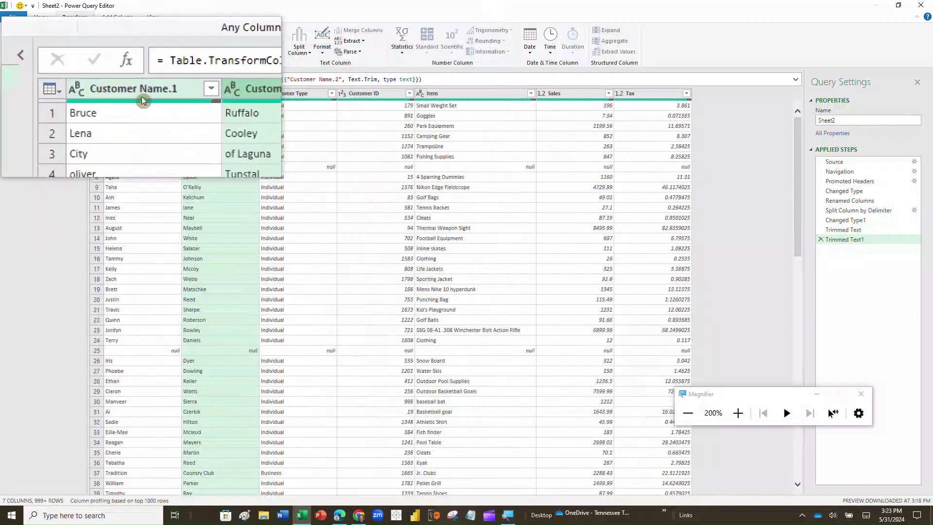
left_click(141, 95)
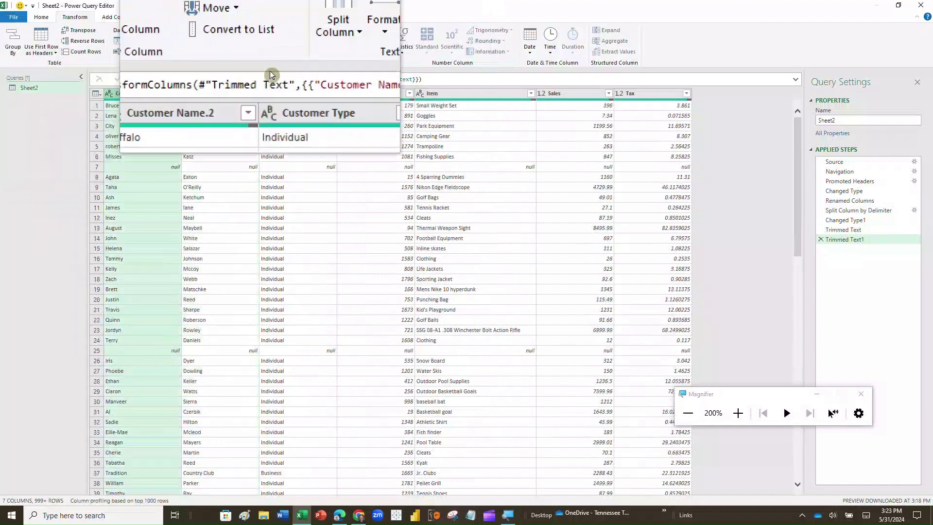
left_click(321, 46)
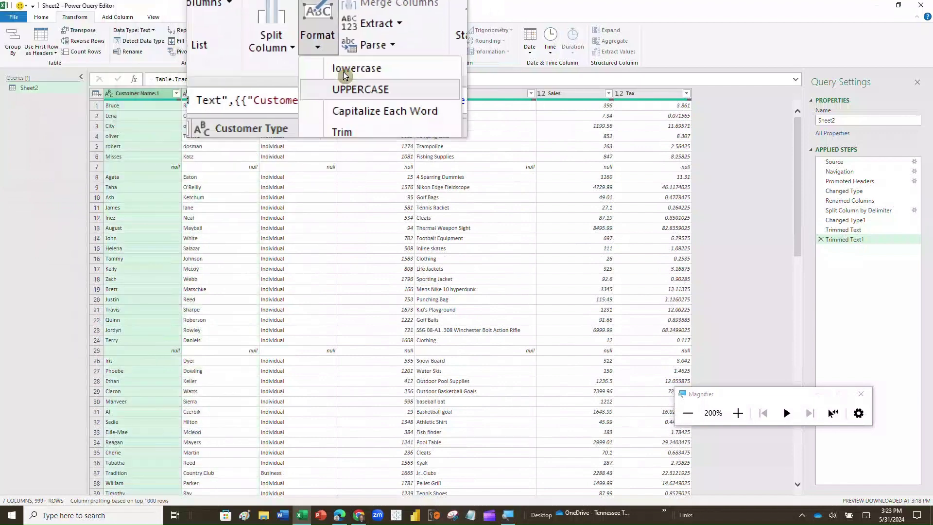
left_click(350, 95)
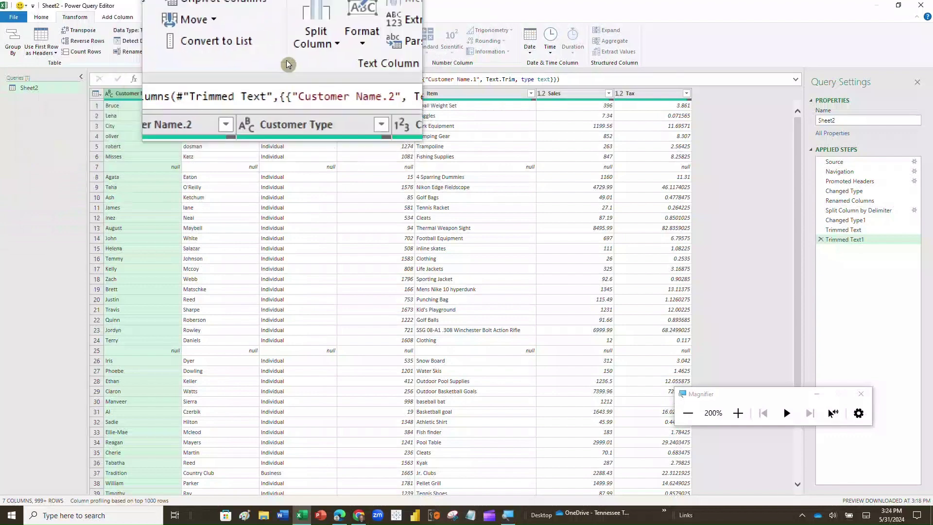
Capitalize each word in both the Customer Name.1 and Customer Name.2 columns.
left_click(323, 49)
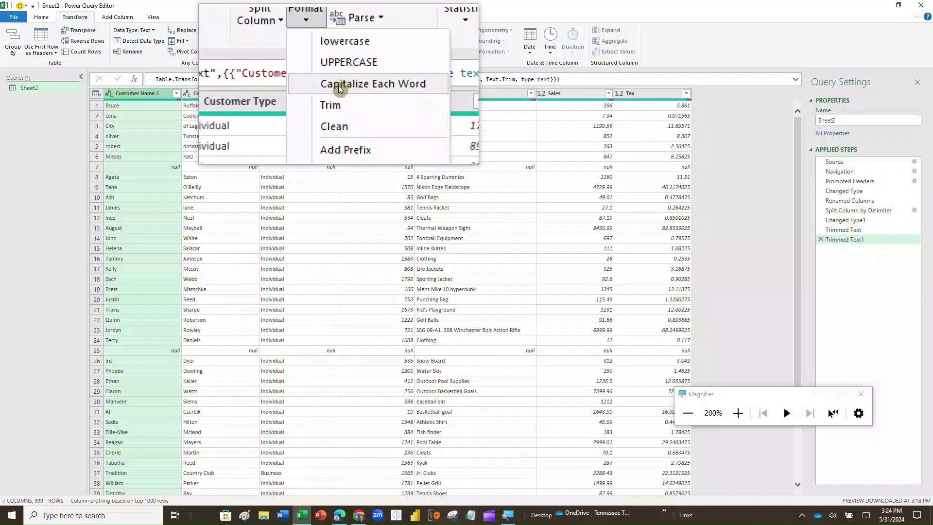
left_click(339, 85)
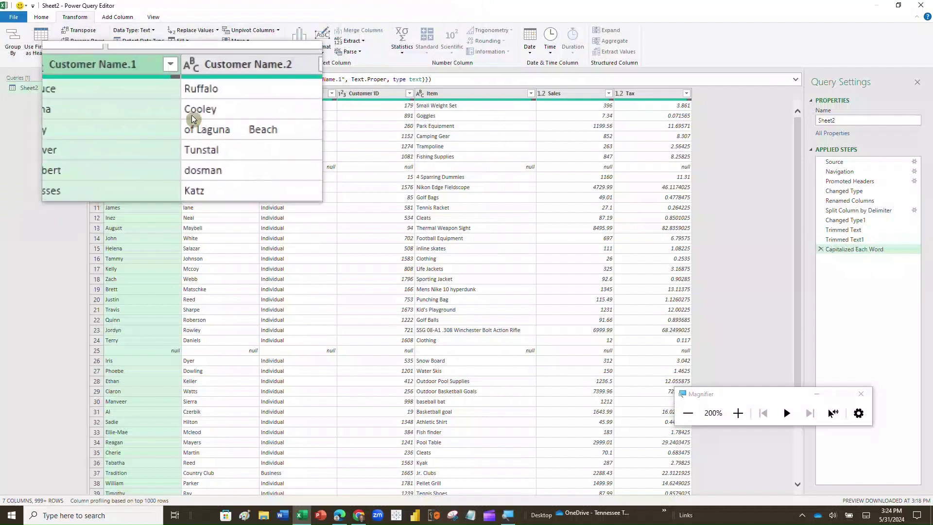
left_click(211, 94)
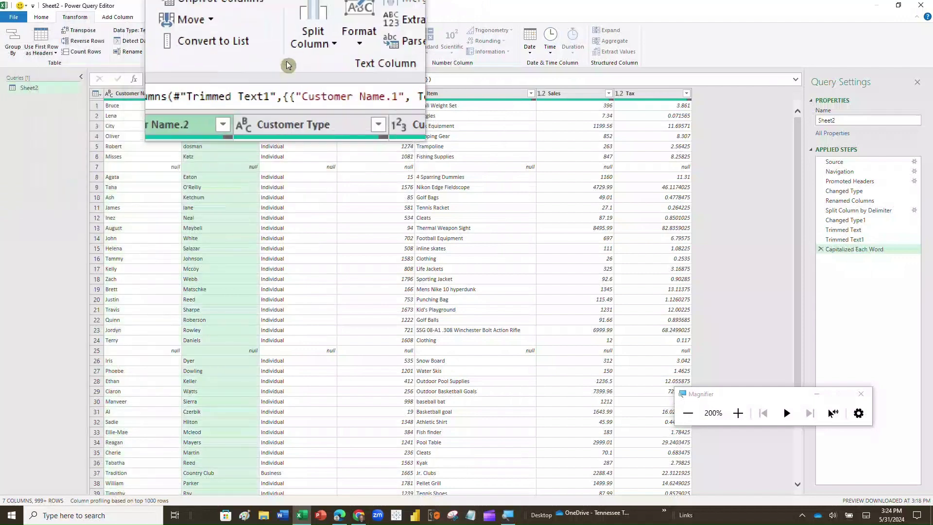
left_click(322, 48)
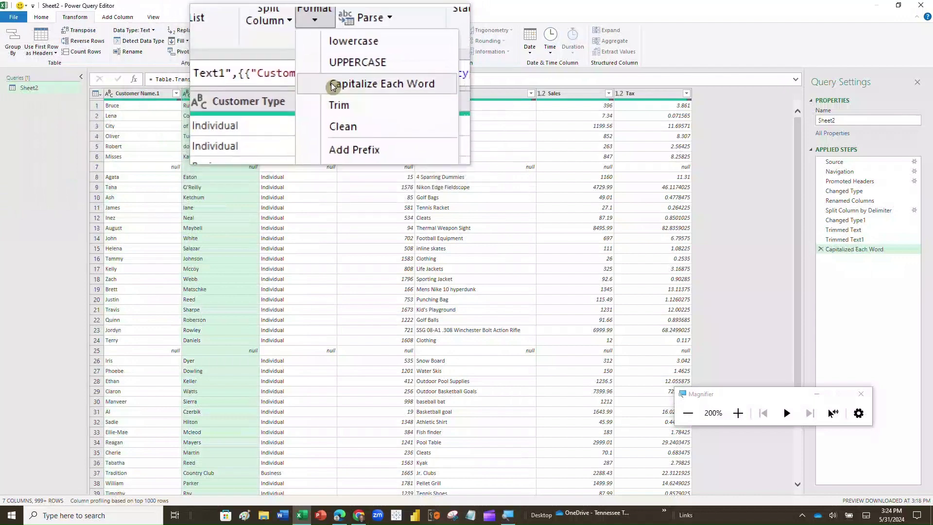
left_click(332, 86)
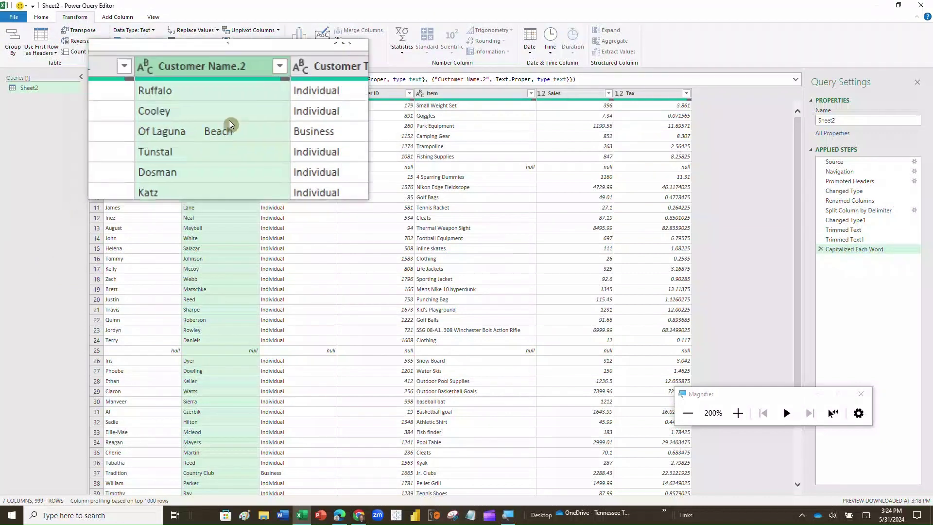
Remove the Customer ID column from the table.
left_click(383, 95)
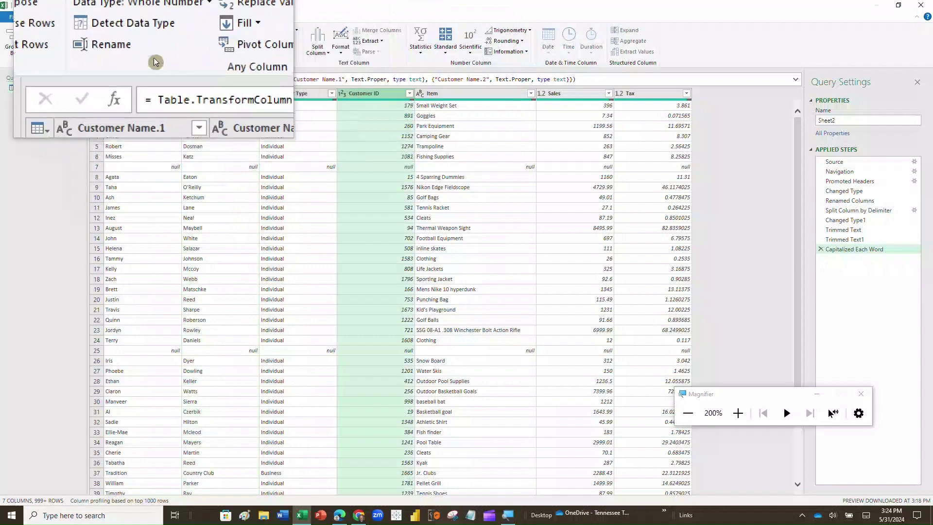
left_click(39, 11)
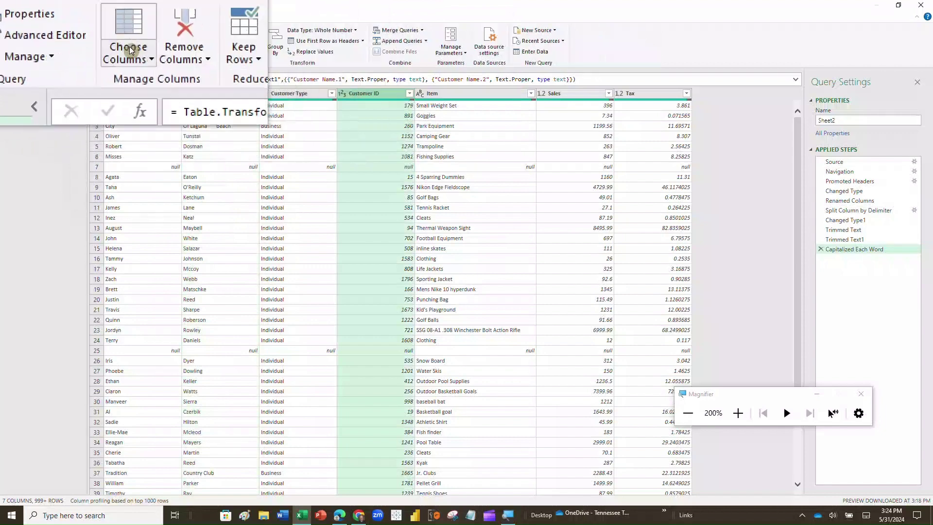
left_click(165, 54)
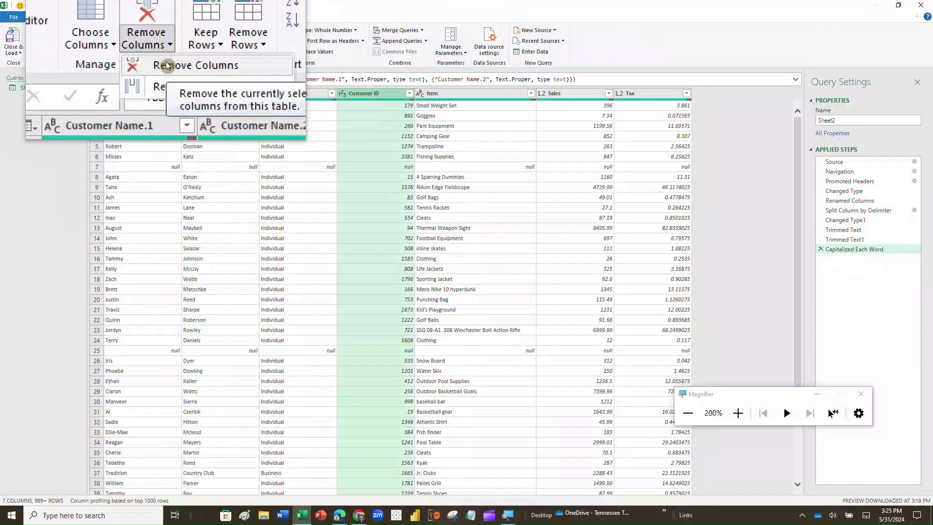
left_click(166, 65)
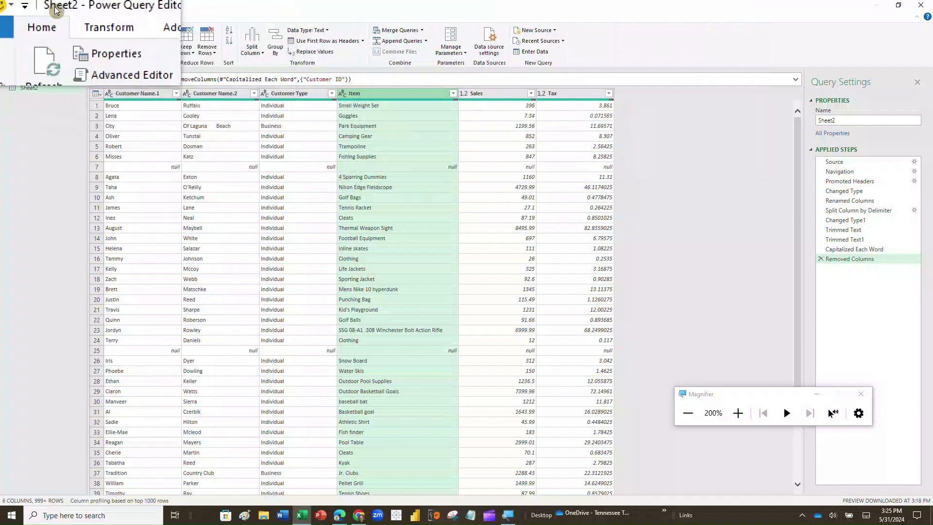
Add a custom column named Total Sale with the formula [Sales]+[Tax].
left_click(117, 18)
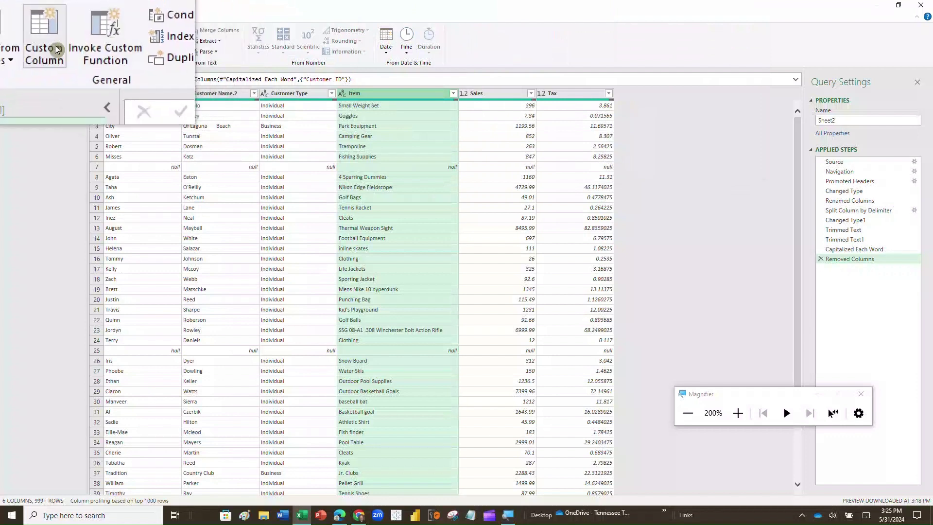
left_click(56, 49)
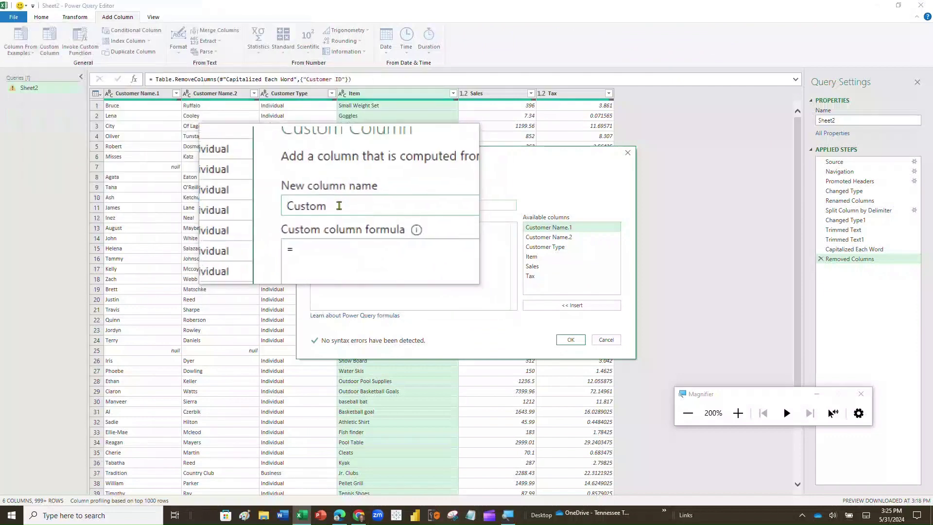
double_click(315, 205)
type("T")
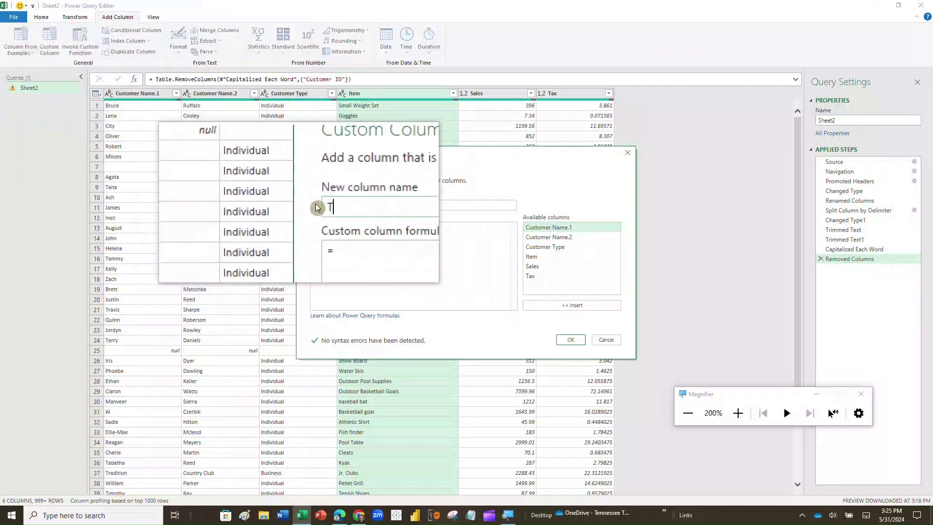
type("otal Sale")
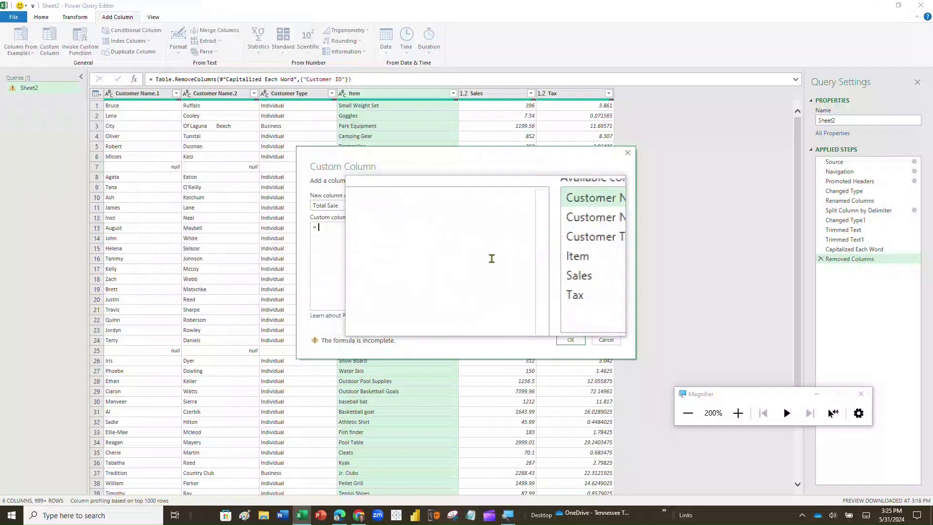
left_click(529, 265)
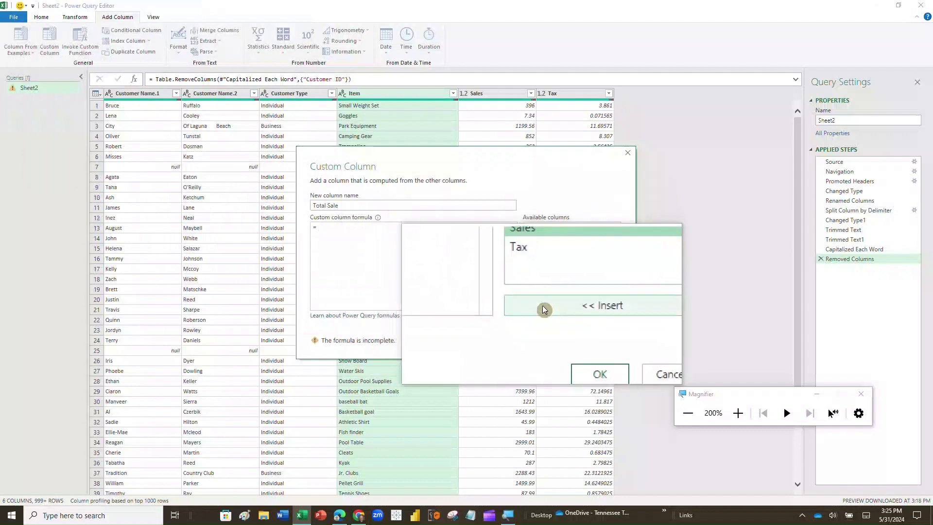
left_click(542, 305)
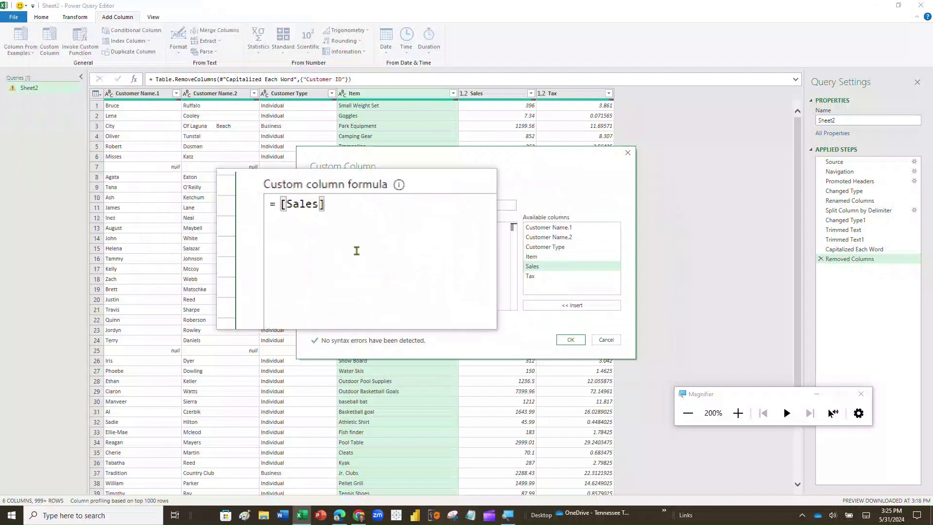
type("+")
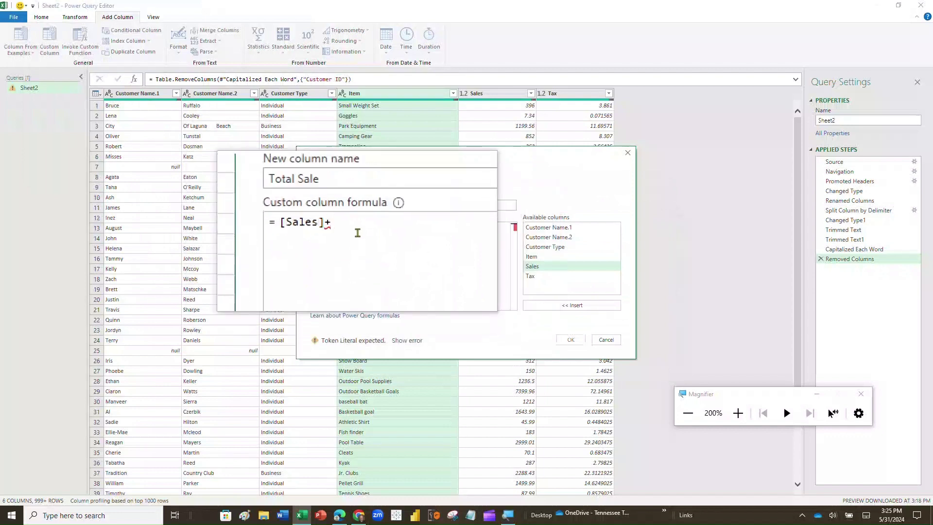
double_click(535, 275)
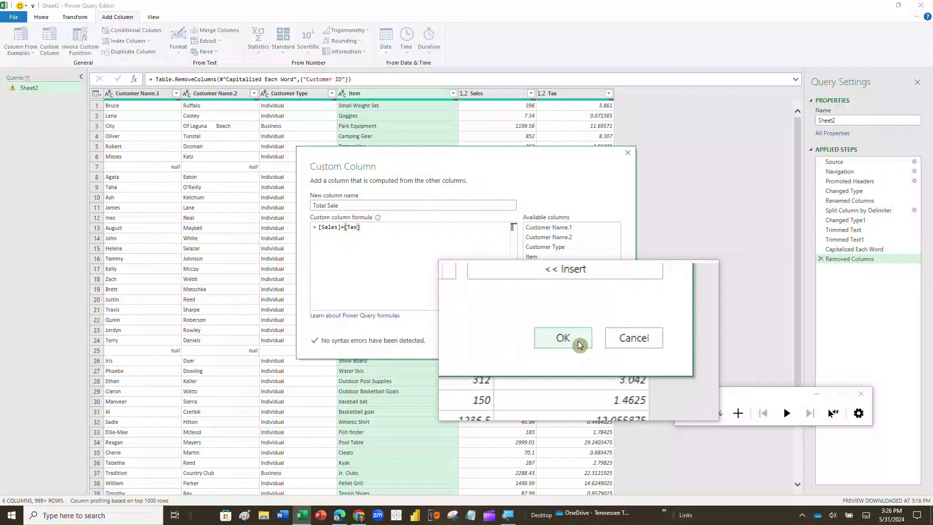
left_click(578, 340)
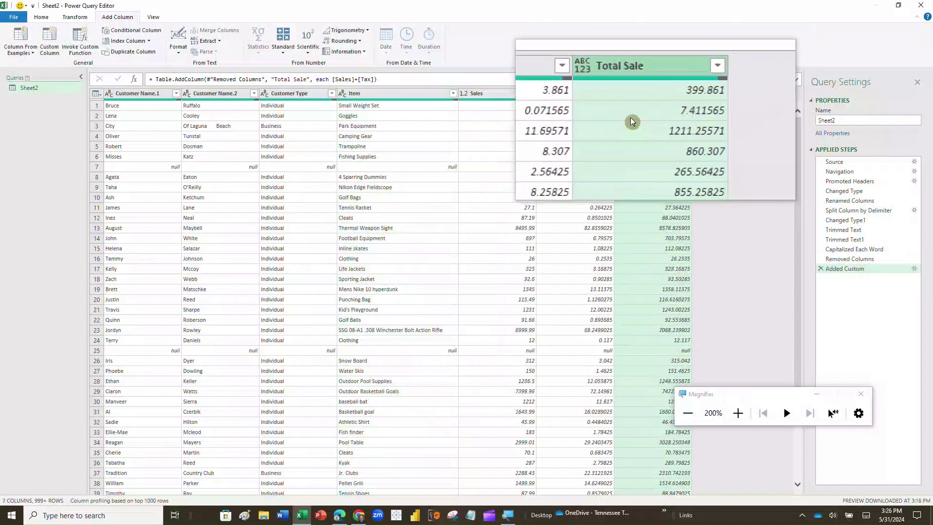
Add a column that rounds the Total Sale values to 2 decimal places.
left_click(360, 43)
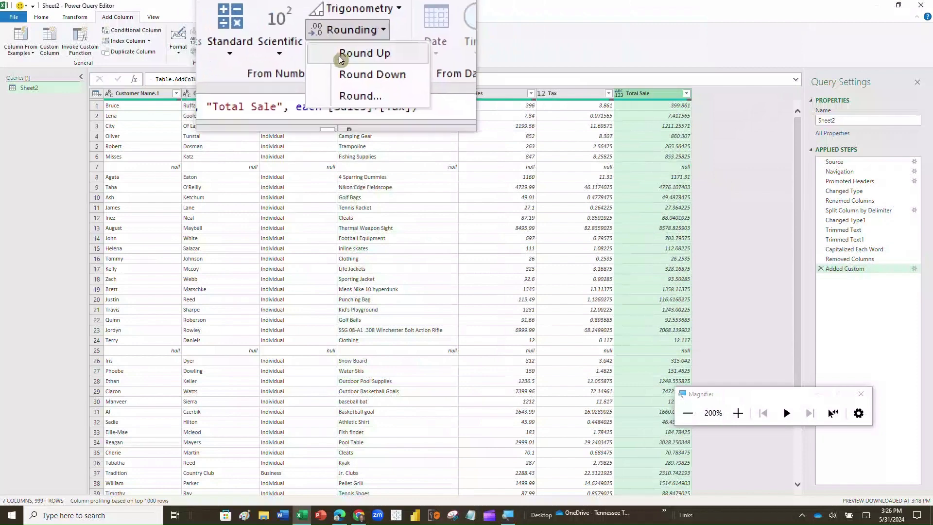
left_click(347, 75)
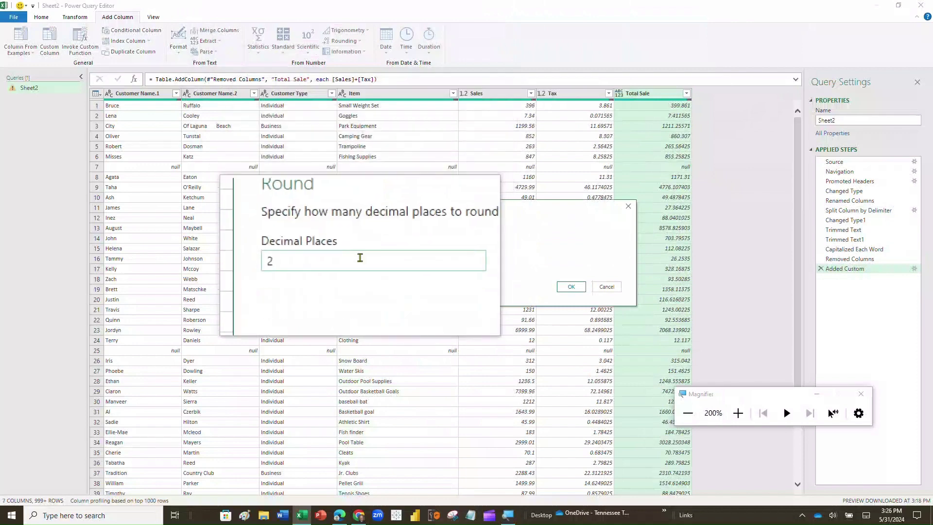
key("Return")
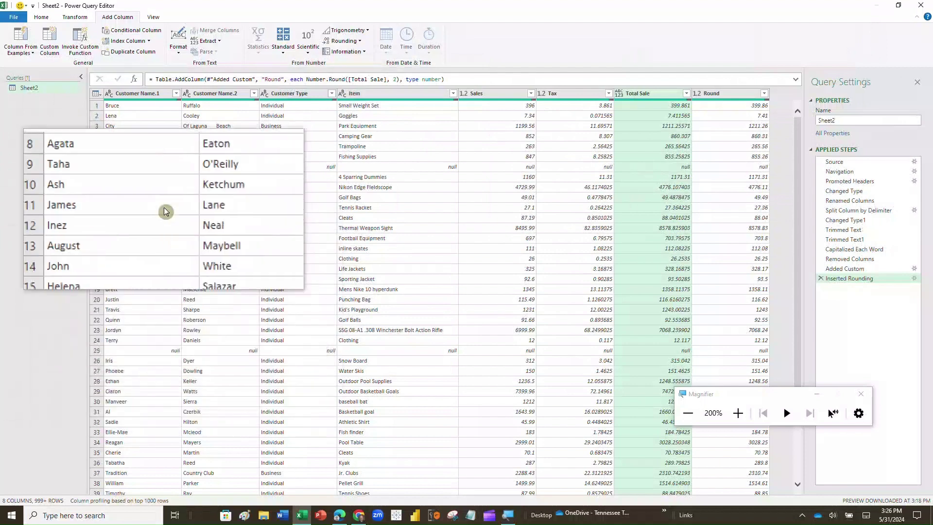
Remove all blank rows from the table.
left_click(40, 17)
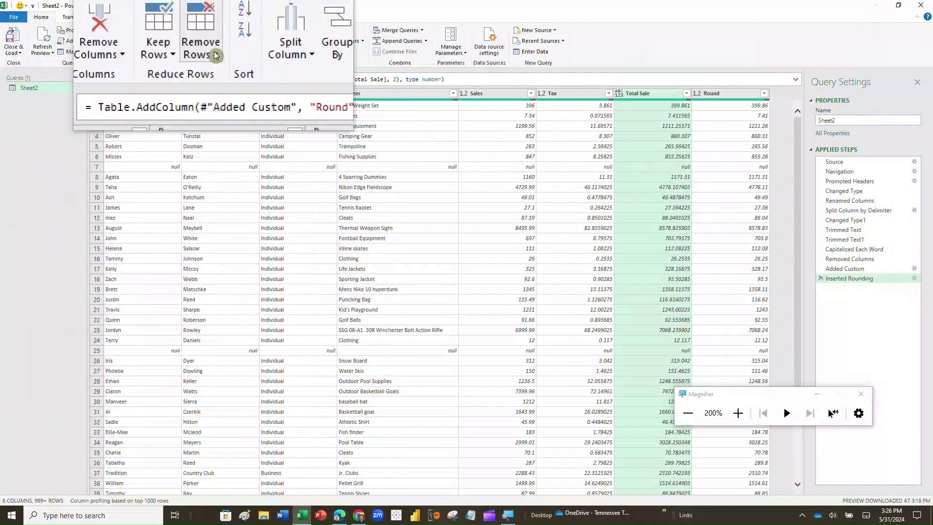
left_click(204, 57)
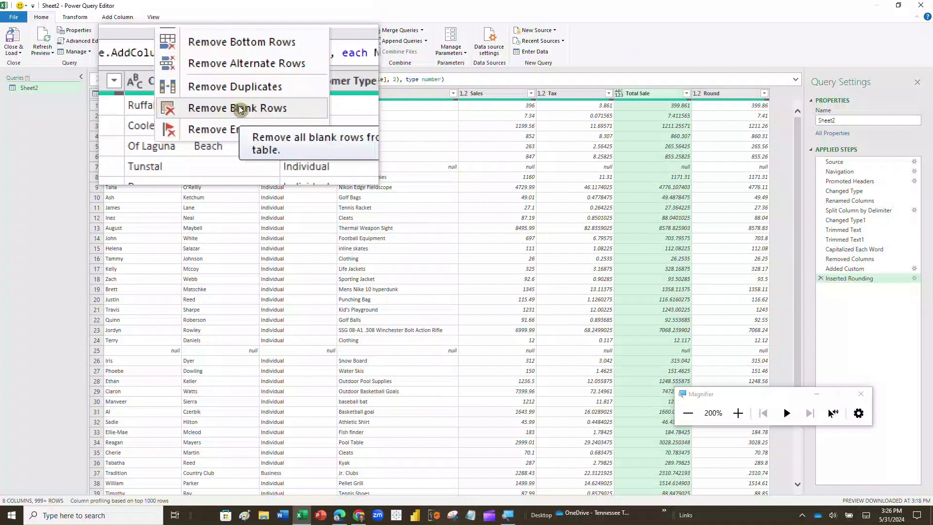
left_click(240, 110)
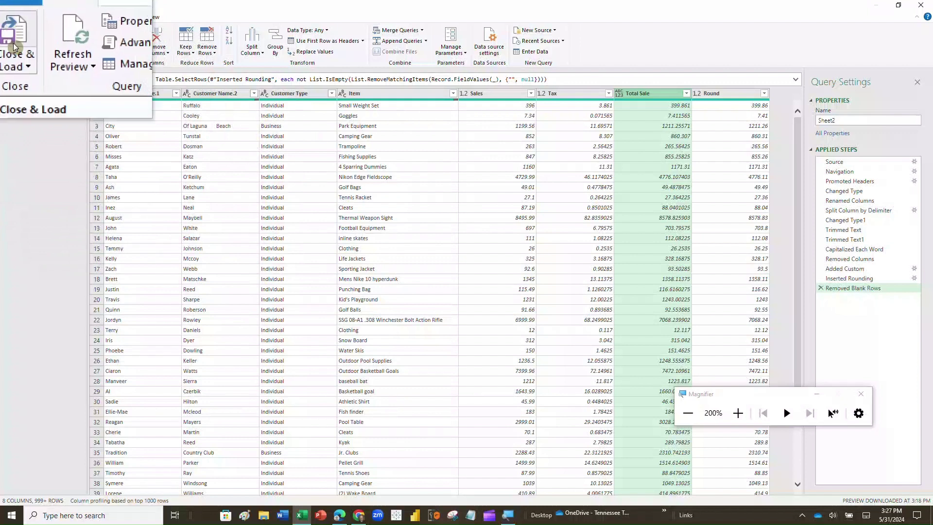
Close the query editor and load the cleaned query into the workbook.
left_click(20, 58)
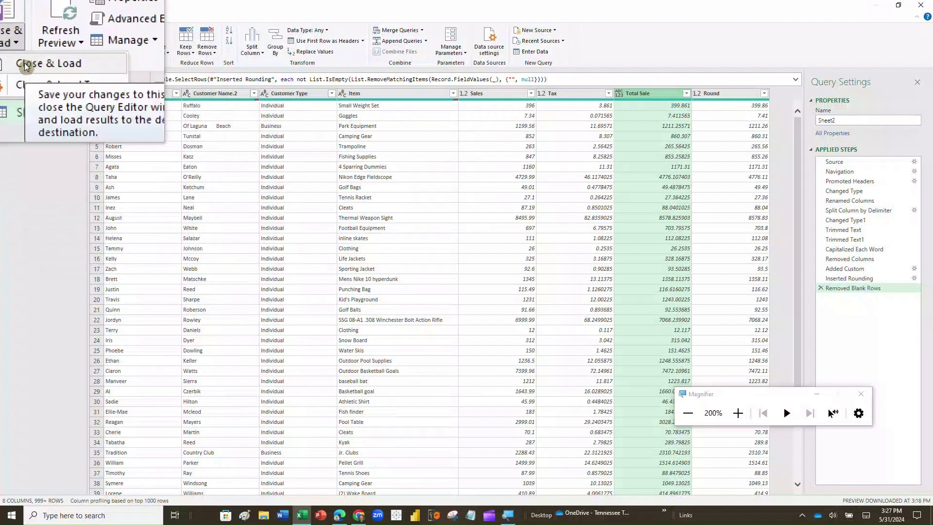
left_click(26, 66)
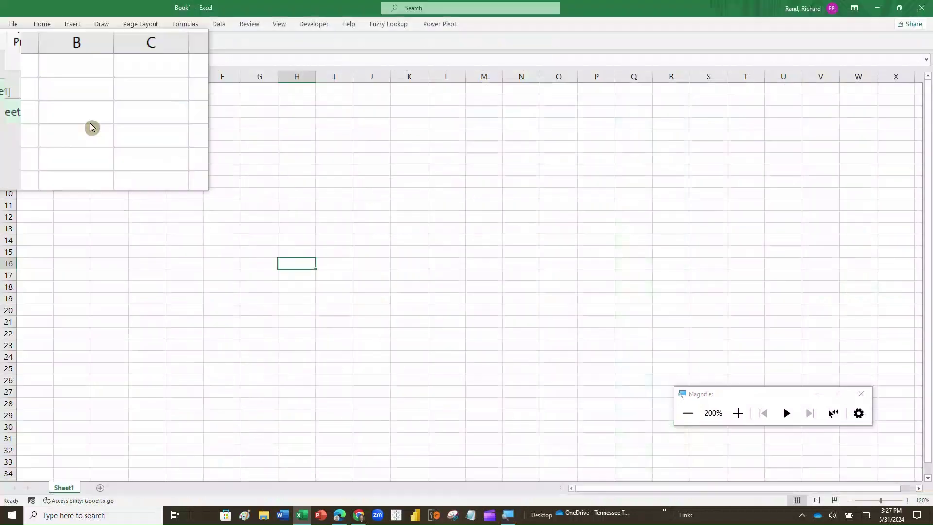